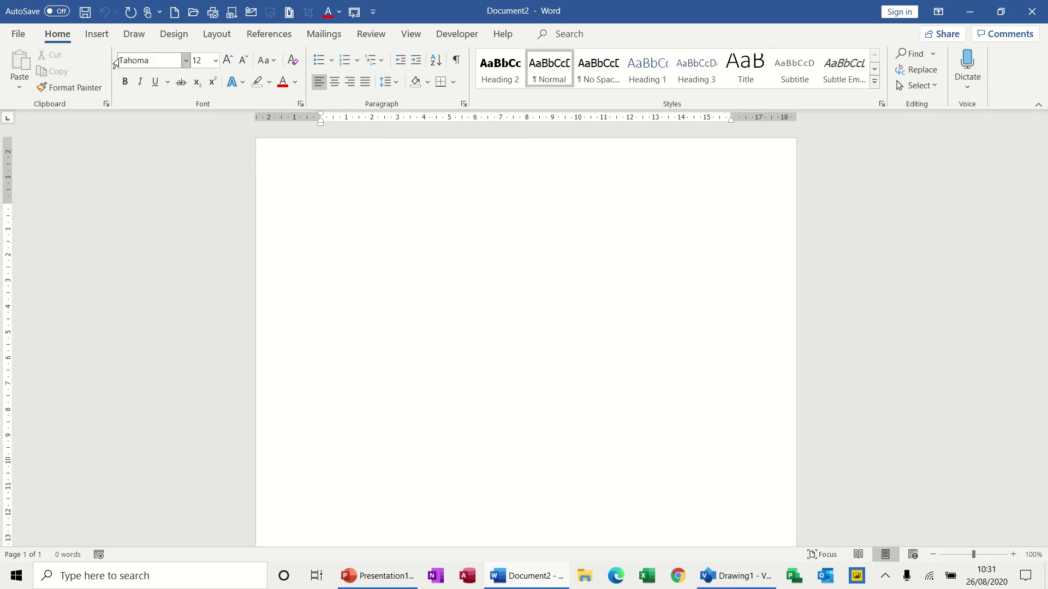
Step: Draw a Flowchart: Process rectangle and Ctrl-drag copies to stack three blue boxes vertically
click(99, 39)
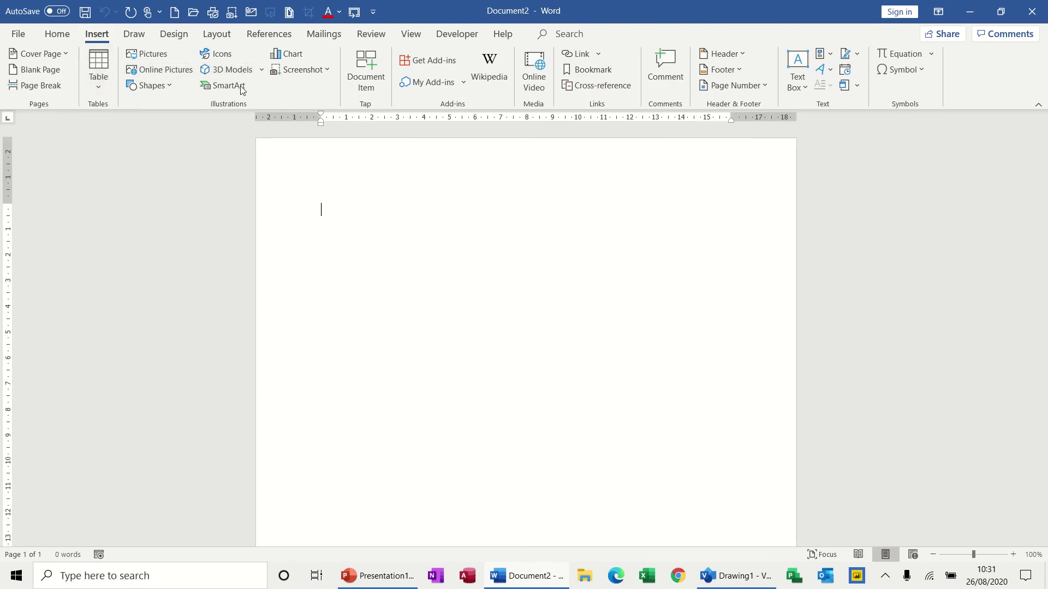
click(174, 87)
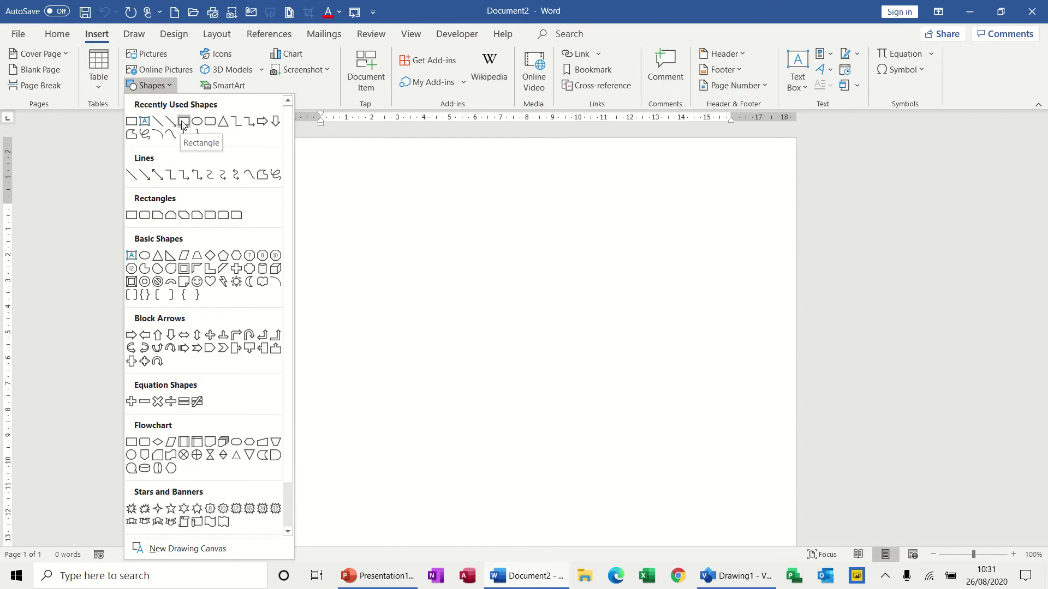
click(131, 445)
mouse_move(407, 208)
mouse_down()
mouse_move(474, 247)
mouse_move(453, 302)
mouse_up()
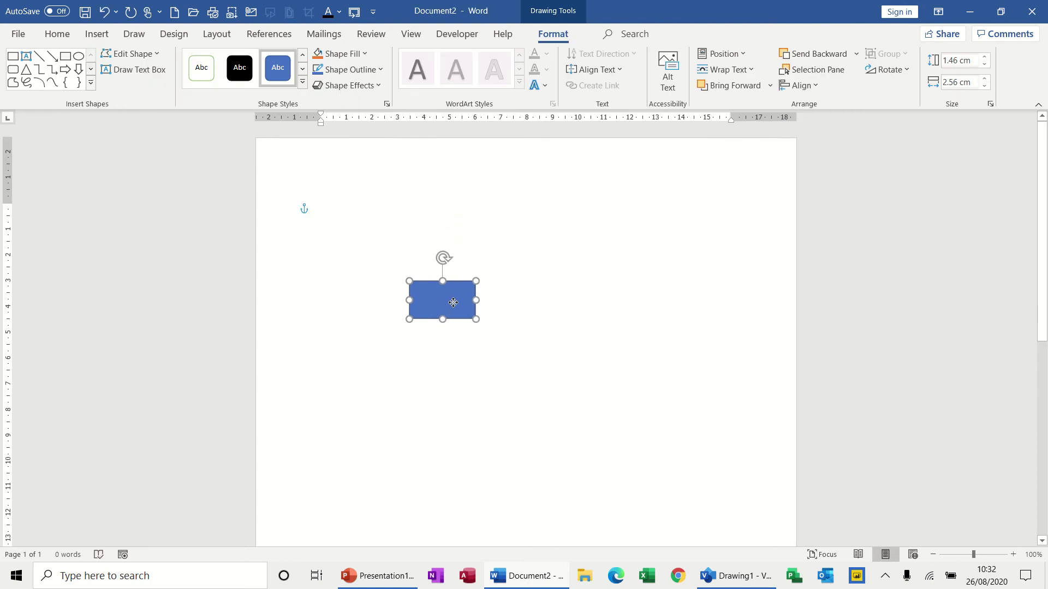
drag(456, 304, 453, 382)
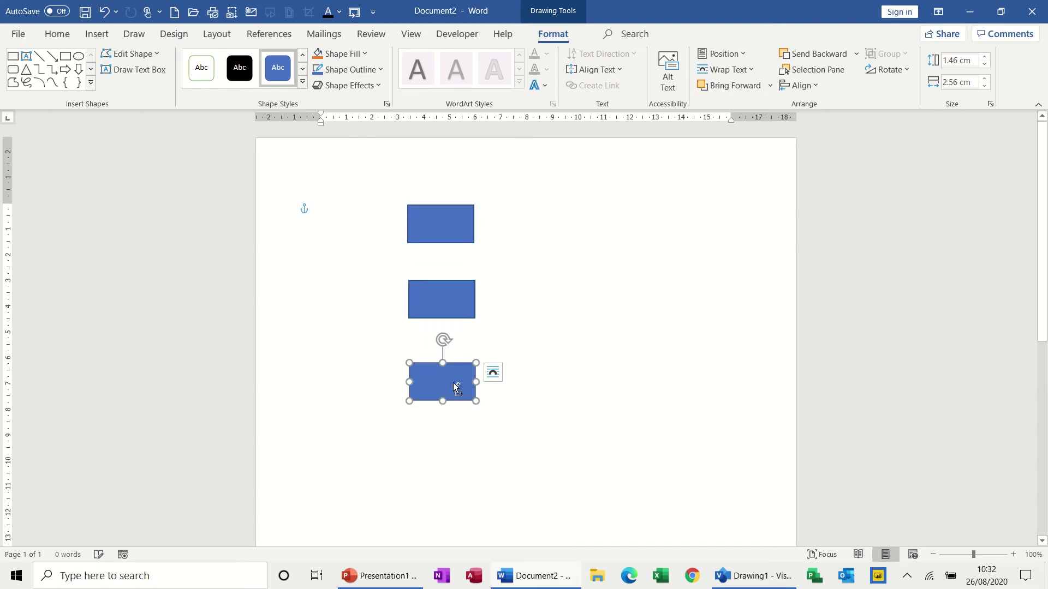
Step: Draw an elbow arrow from the top rectangle toward the middle one, then shift the middle rectangle right
click(445, 221)
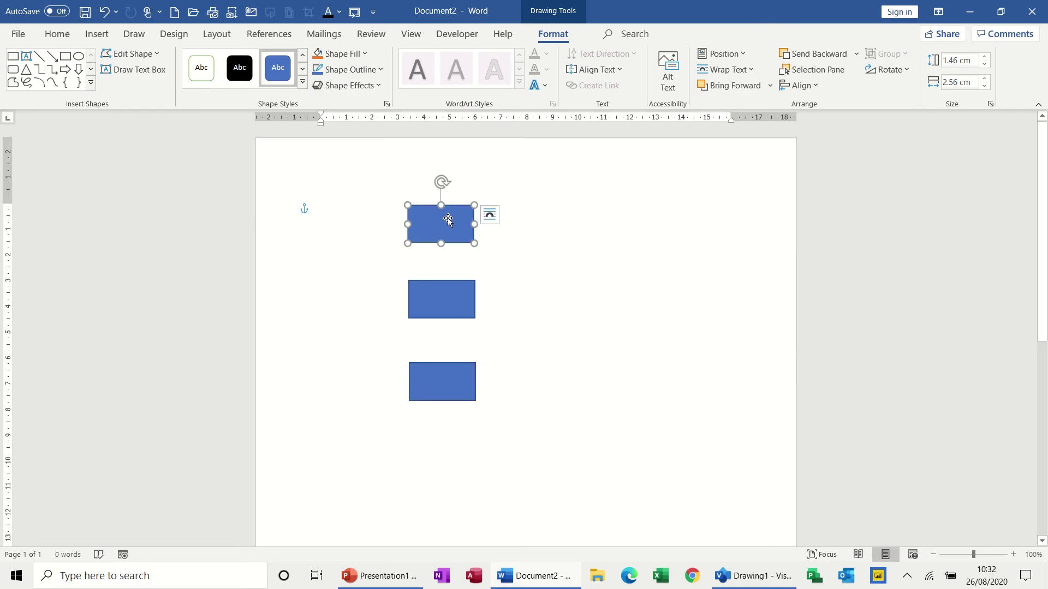
click(54, 72)
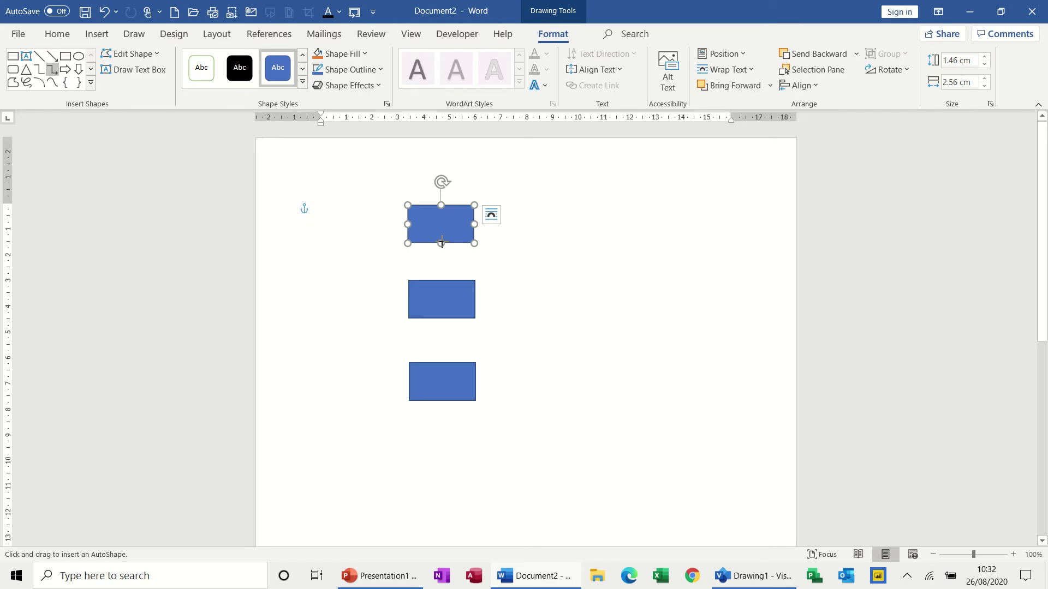
drag(442, 244, 441, 268)
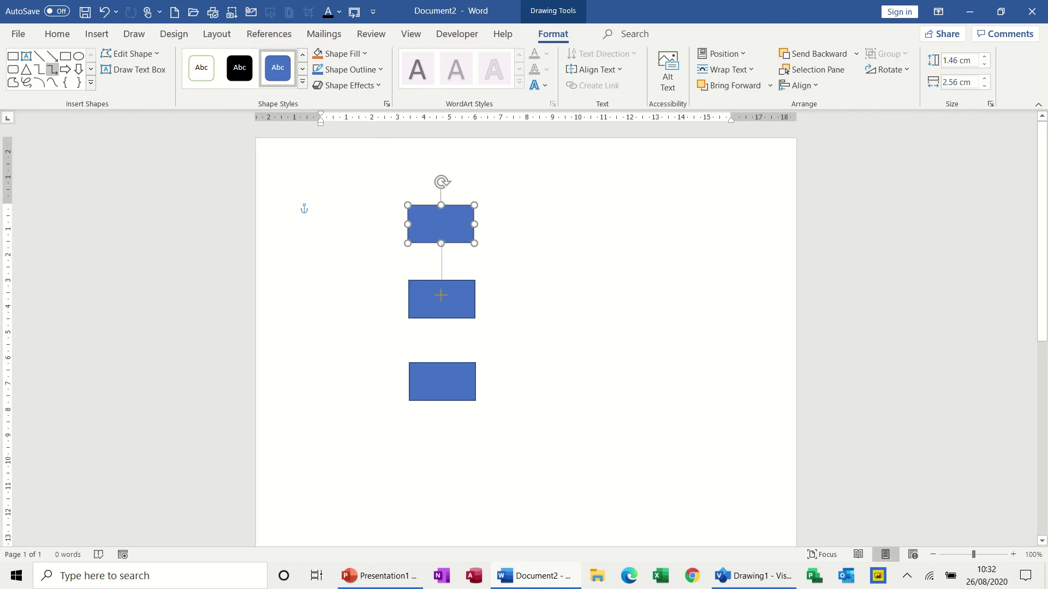
drag(441, 273, 442, 281)
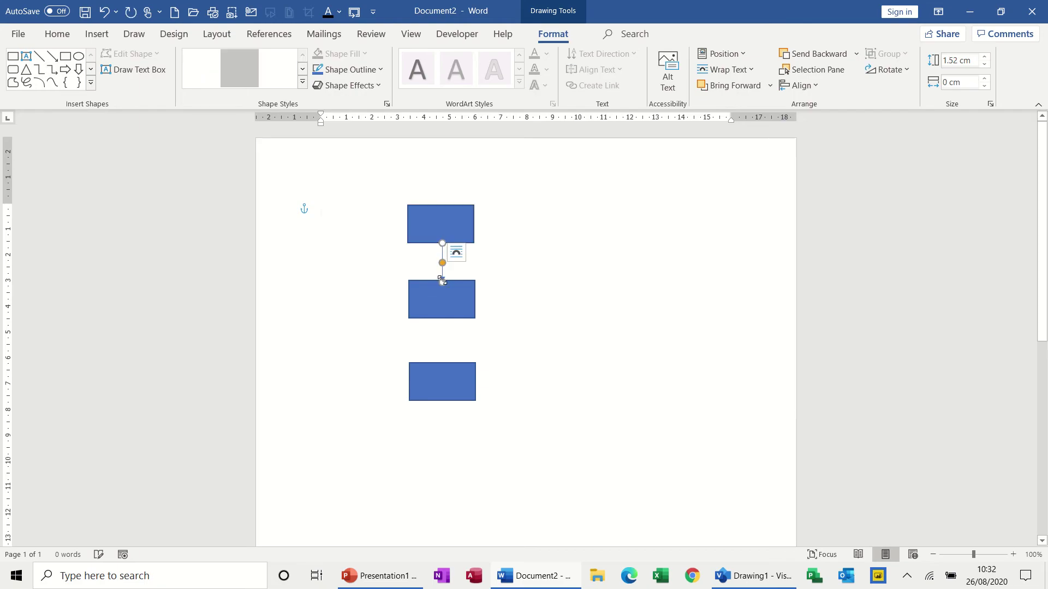
click(512, 293)
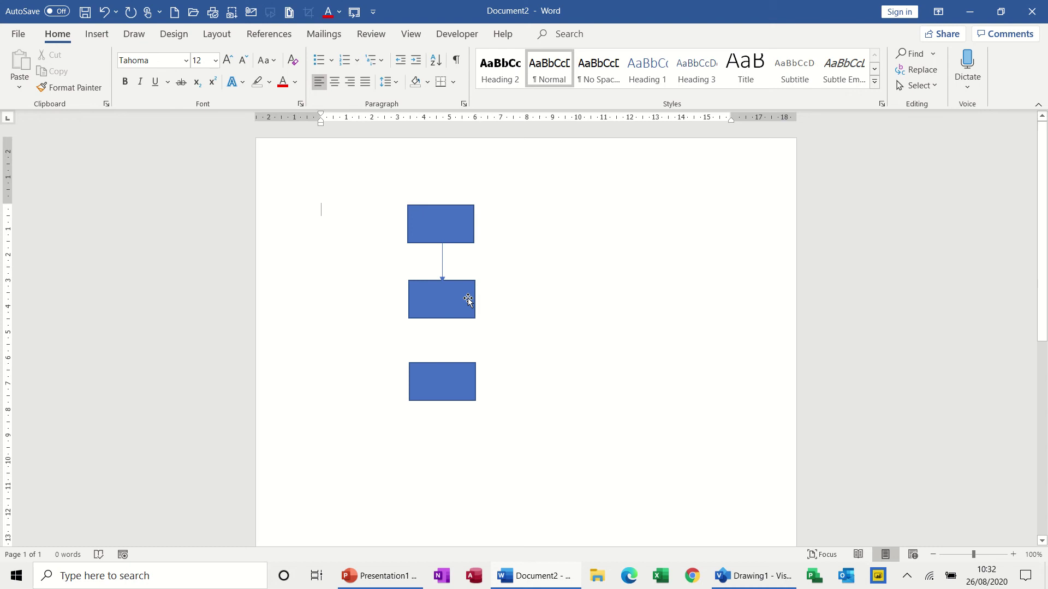
drag(470, 299, 490, 312)
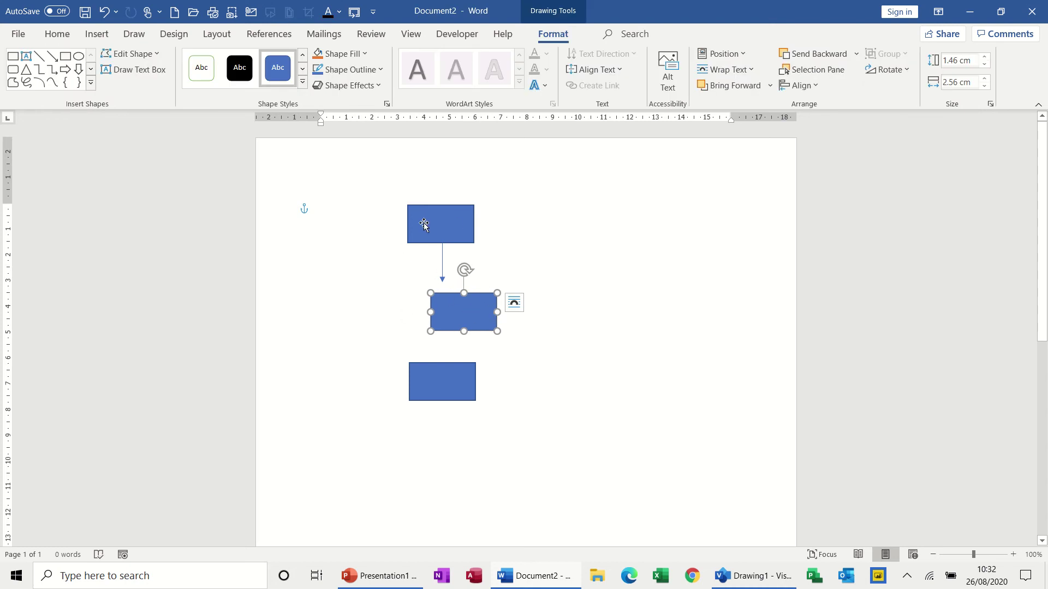
click(388, 195)
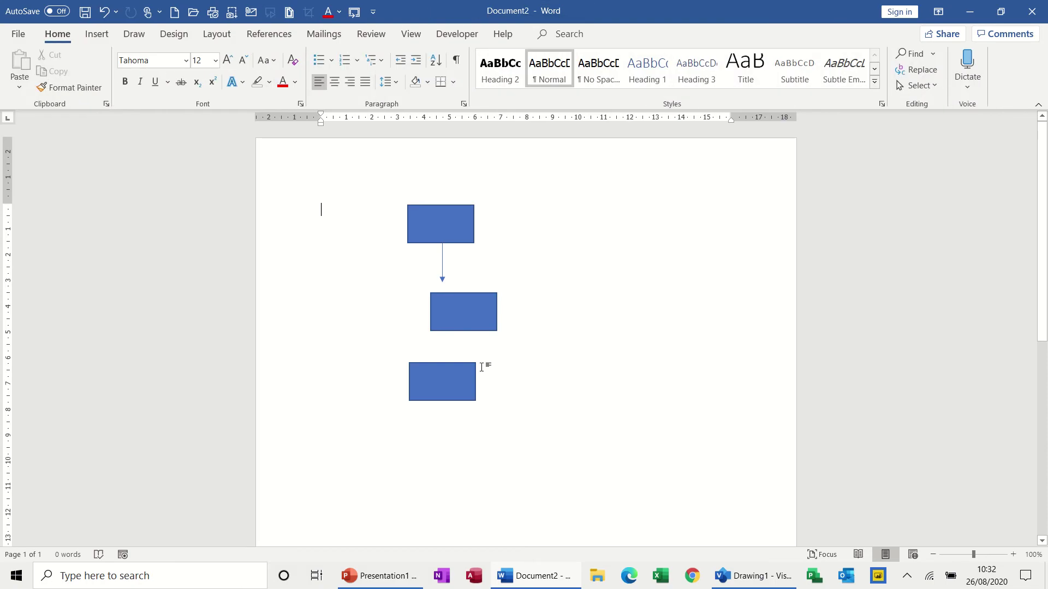
Step: Clear the three rectangles and the arrow with Ctrl+A and Delete, then reopen the Shapes gallery
key(ctrl+a)
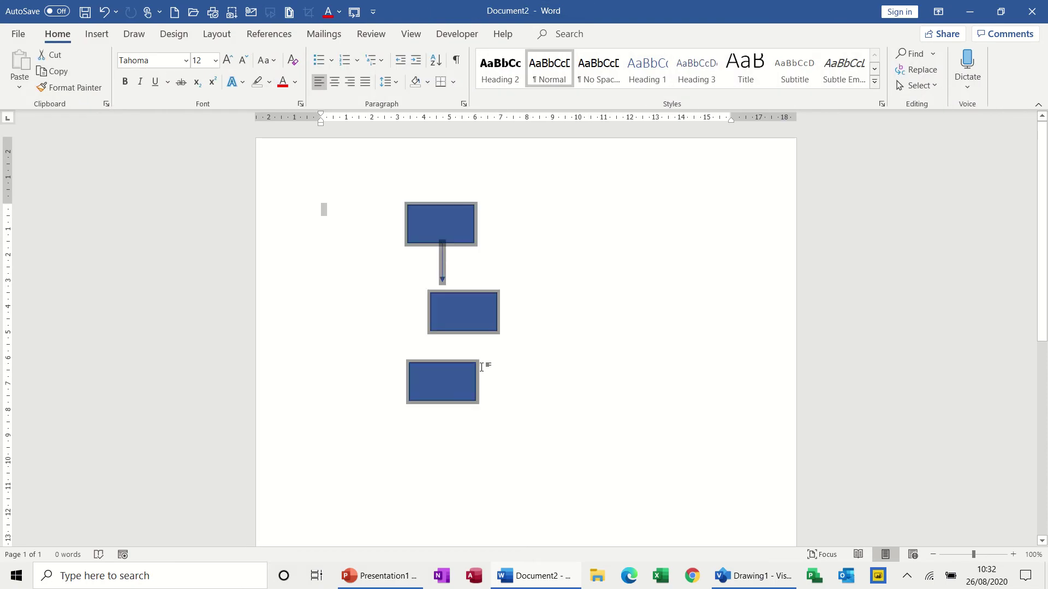
key(Delete)
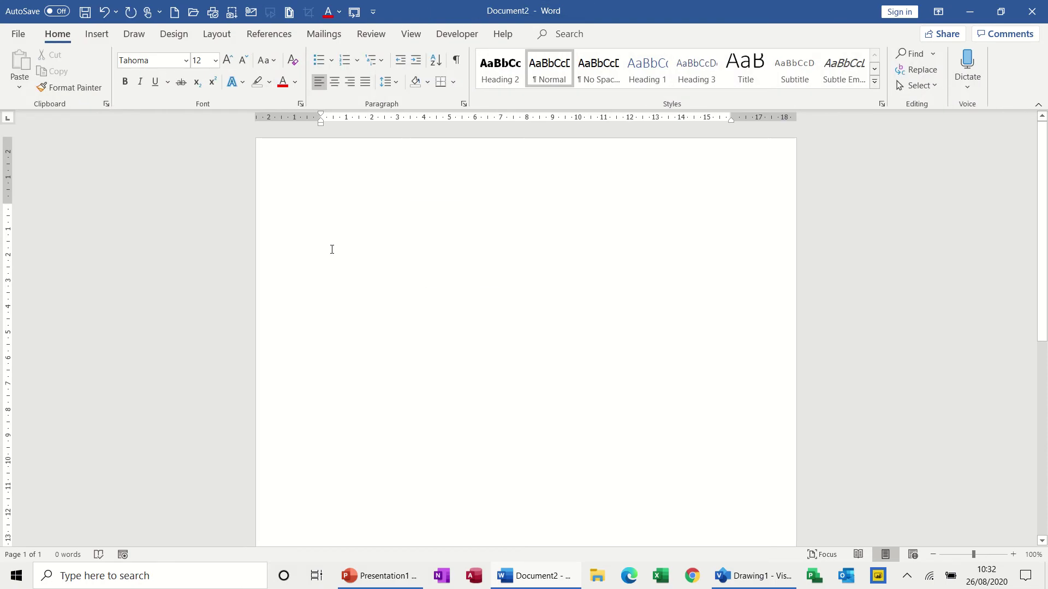
click(98, 34)
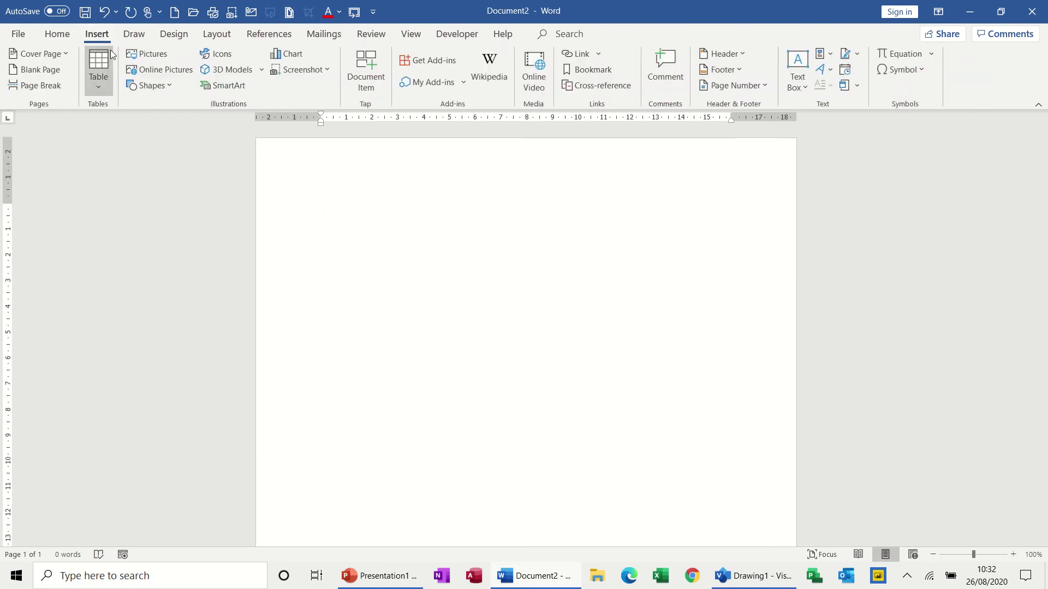
click(167, 86)
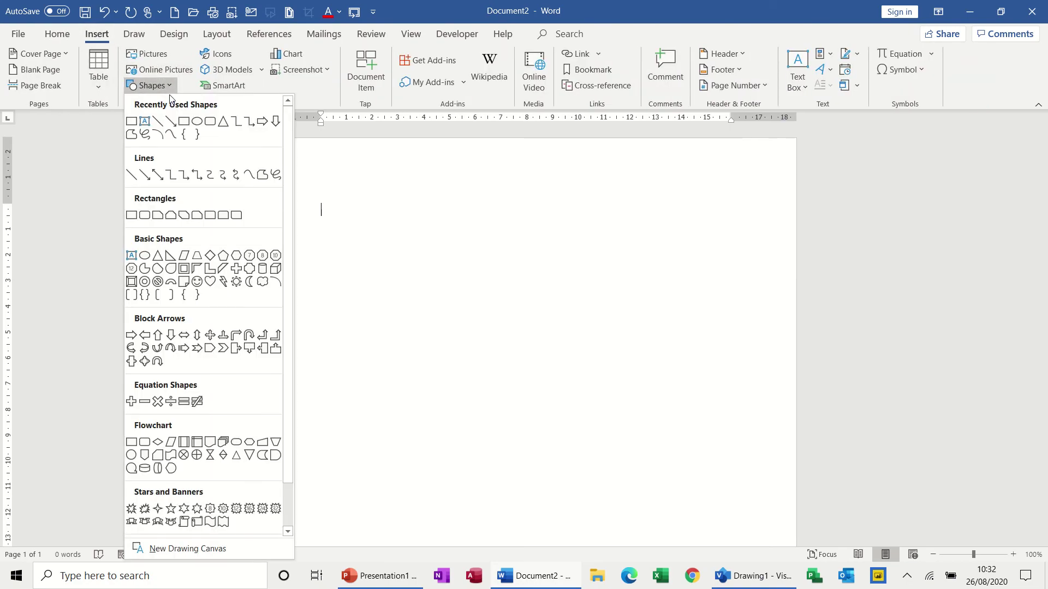
Step: Add a new drawing canvas and draw blue 1.74 × 2.88 cm rectangles stacked inside it
click(159, 551)
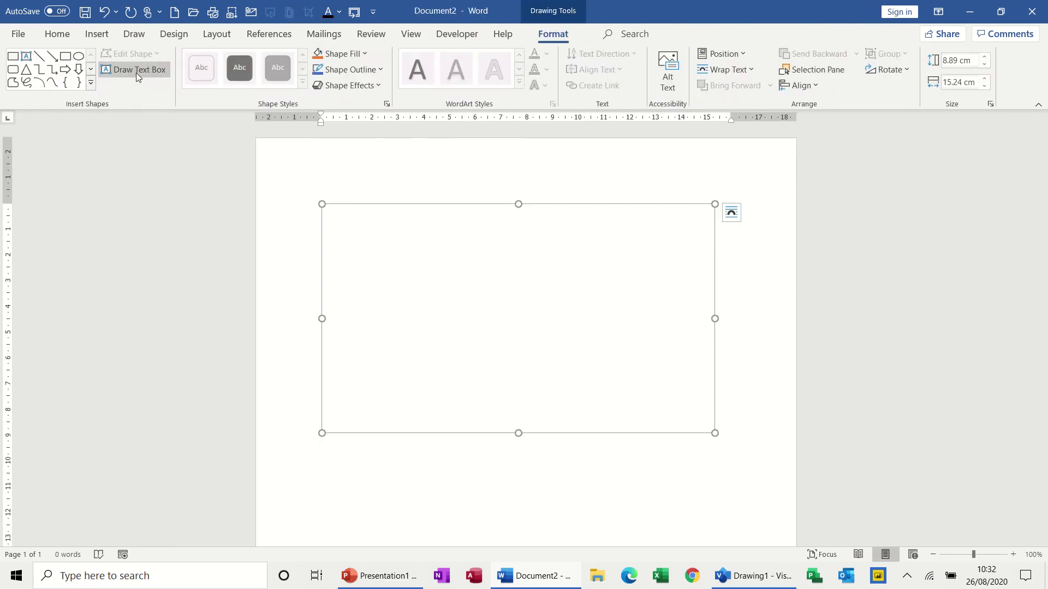
click(66, 59)
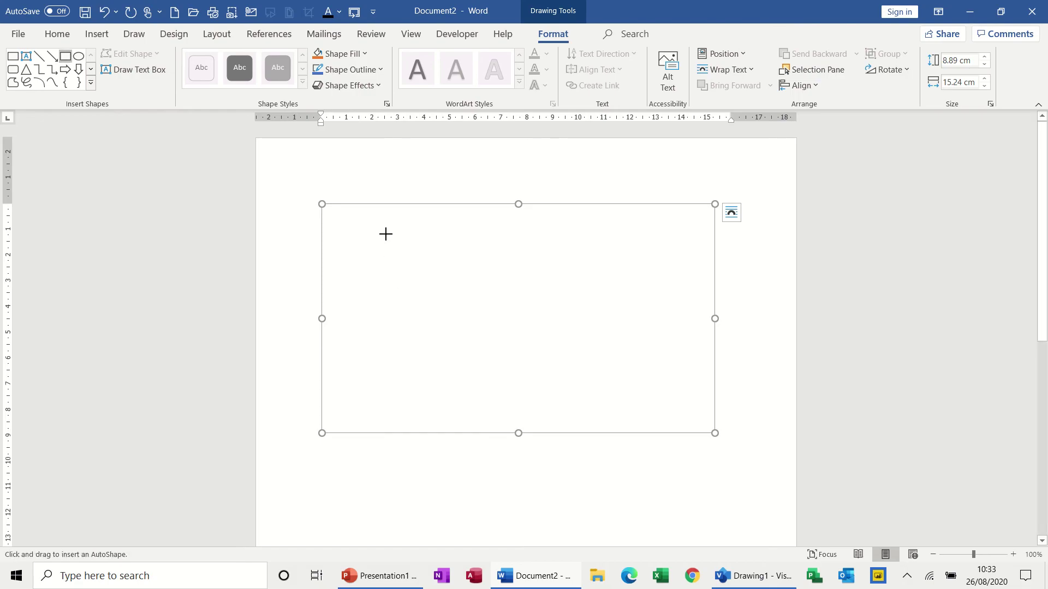
mouse_move(385, 229)
mouse_down()
mouse_move(390, 269)
mouse_move(460, 274)
mouse_move(435, 316)
mouse_move(440, 425)
mouse_up()
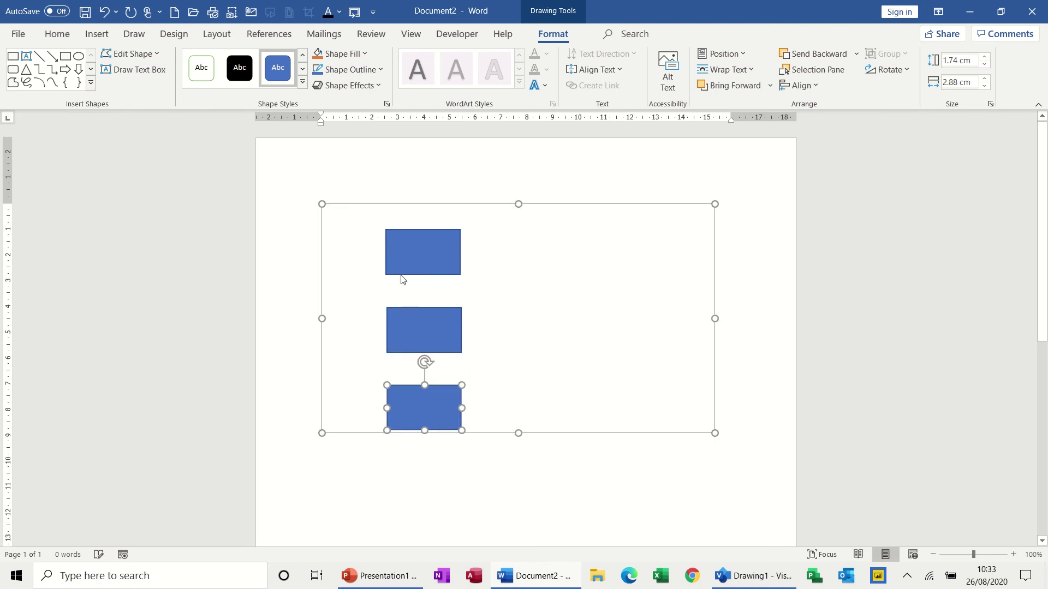
Step: Connect the top rectangle to the middle one with an elbow arrow, then shift the middle rectangle right
click(56, 72)
mouse_move(414, 277)
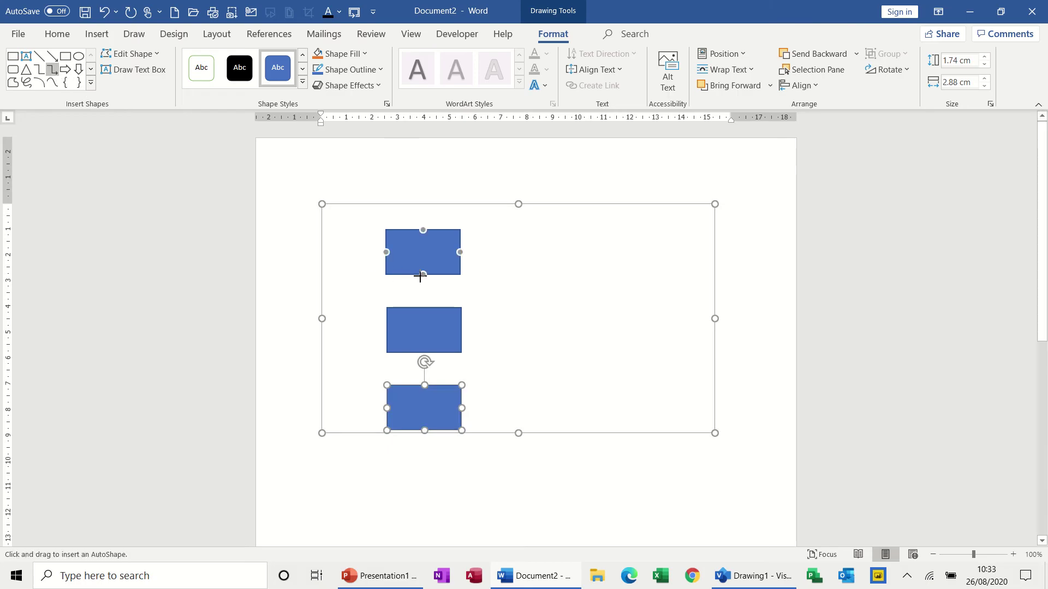
drag(422, 274, 422, 315)
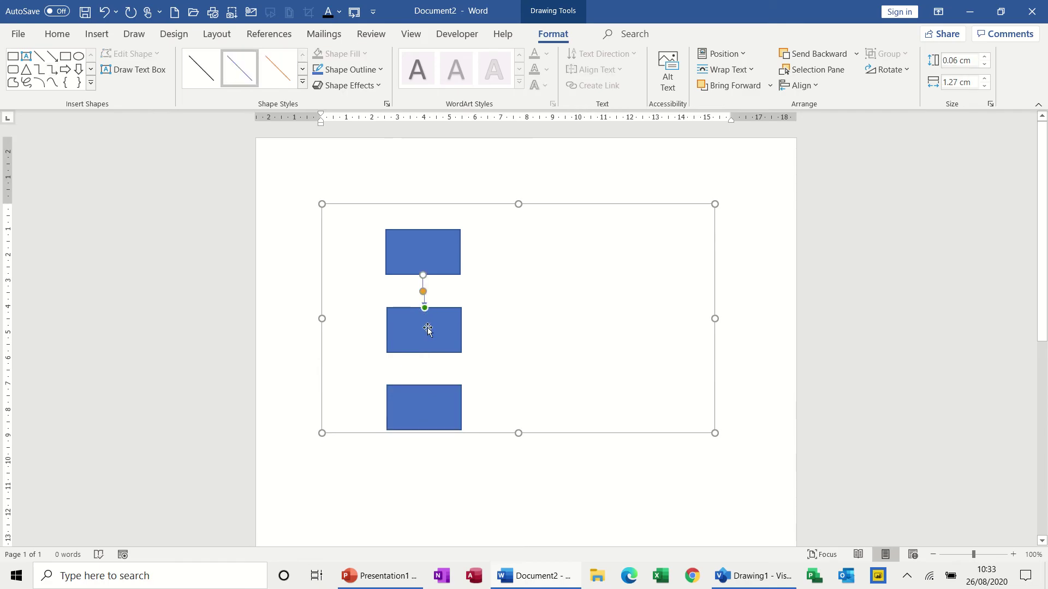
drag(427, 328, 423, 338)
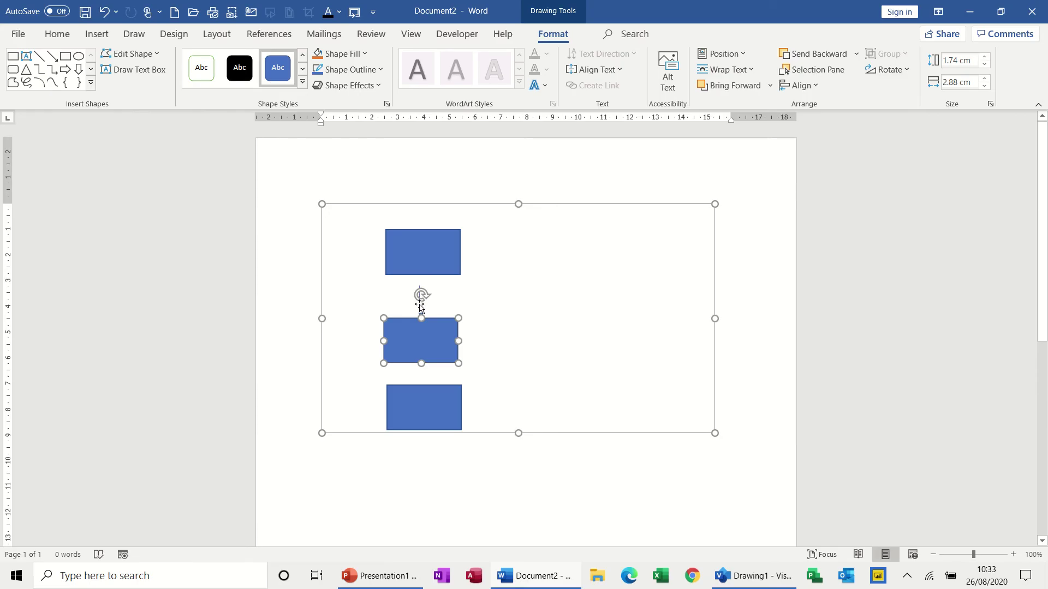
click(420, 307)
drag(419, 286, 425, 272)
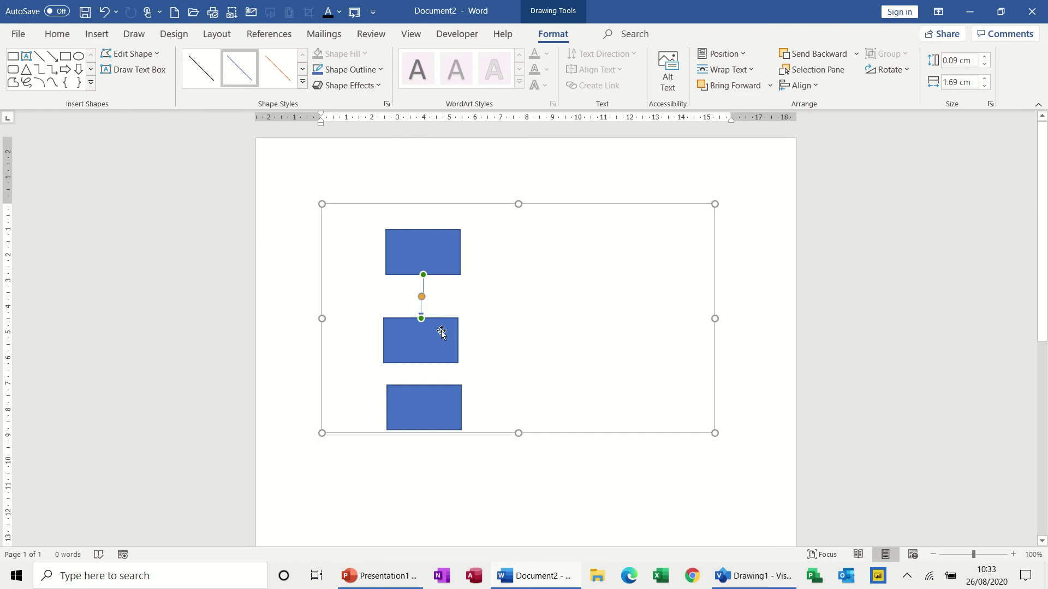
mouse_move(441, 334)
mouse_down()
mouse_move(511, 322)
mouse_move(519, 333)
mouse_move(444, 319)
mouse_up()
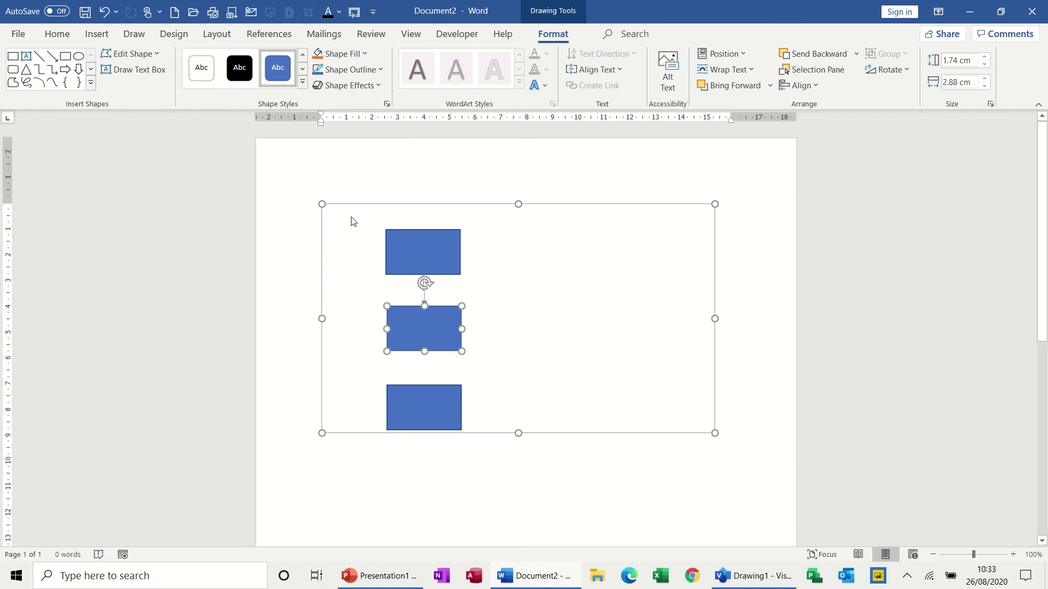
Step: Draw an elbow arrow from the middle rectangle to the bottom one and attach its loose end
click(52, 69)
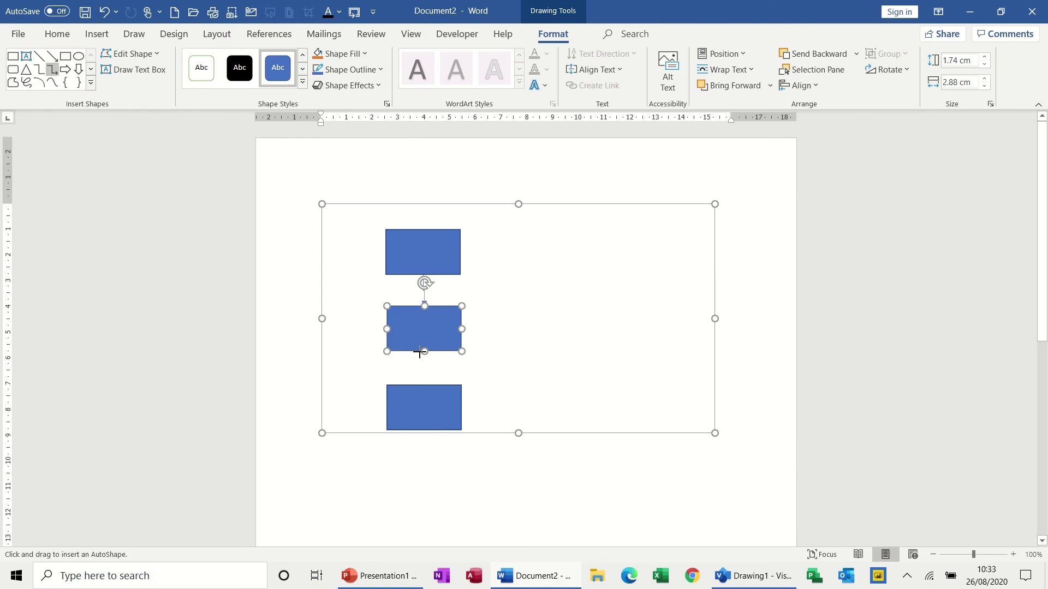
mouse_move(425, 352)
mouse_down()
mouse_move(425, 386)
mouse_move(464, 412)
mouse_move(445, 420)
mouse_up()
click(549, 324)
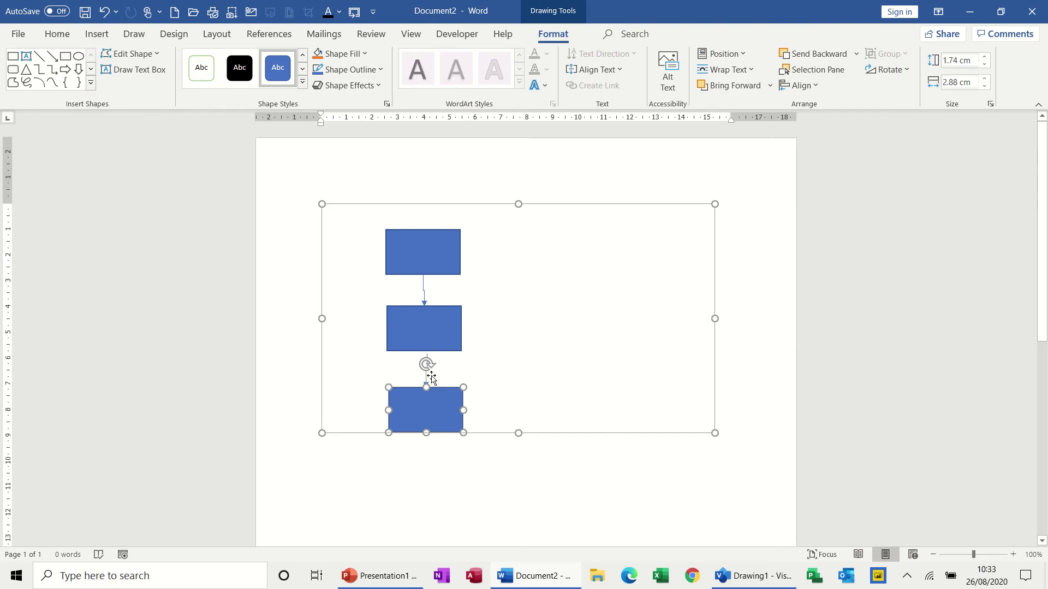
click(426, 372)
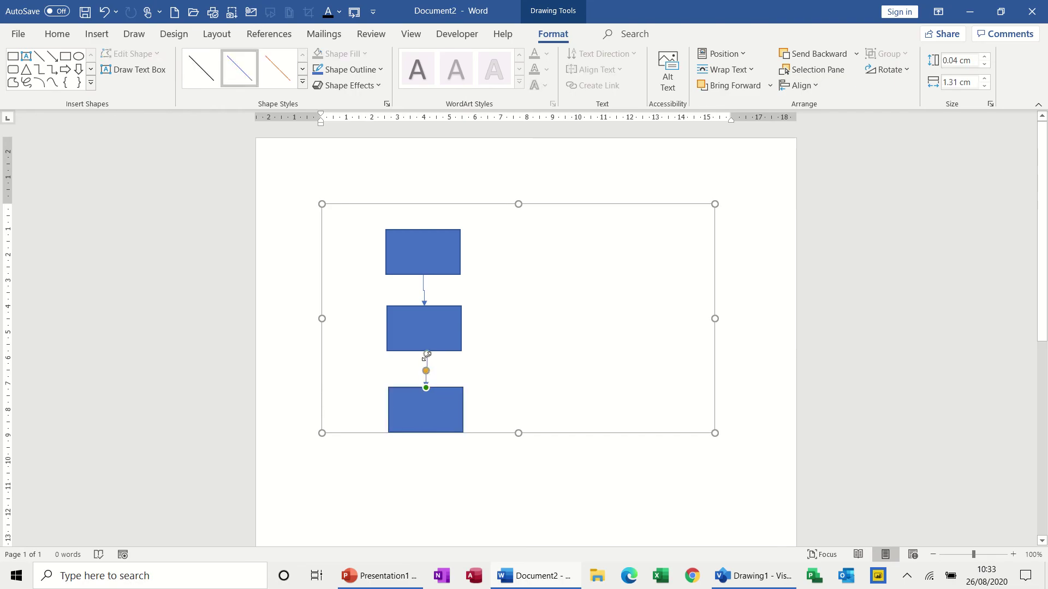
drag(426, 355, 501, 344)
click(549, 385)
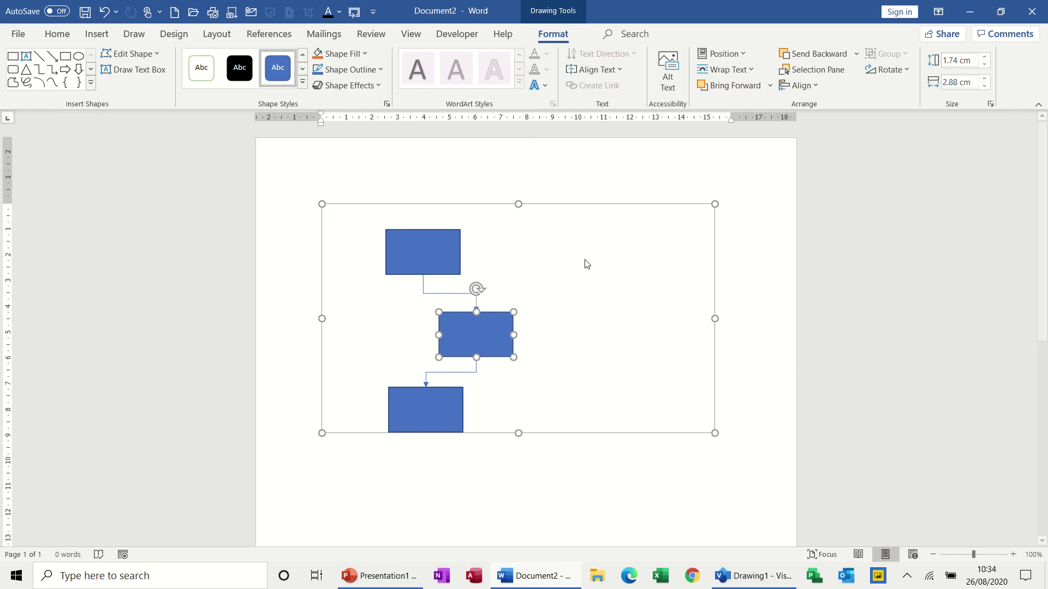
Step: Delete all rectangles, connectors and the drawing canvas, leaving the page blank
key(ctrl+a)
key(Delete)
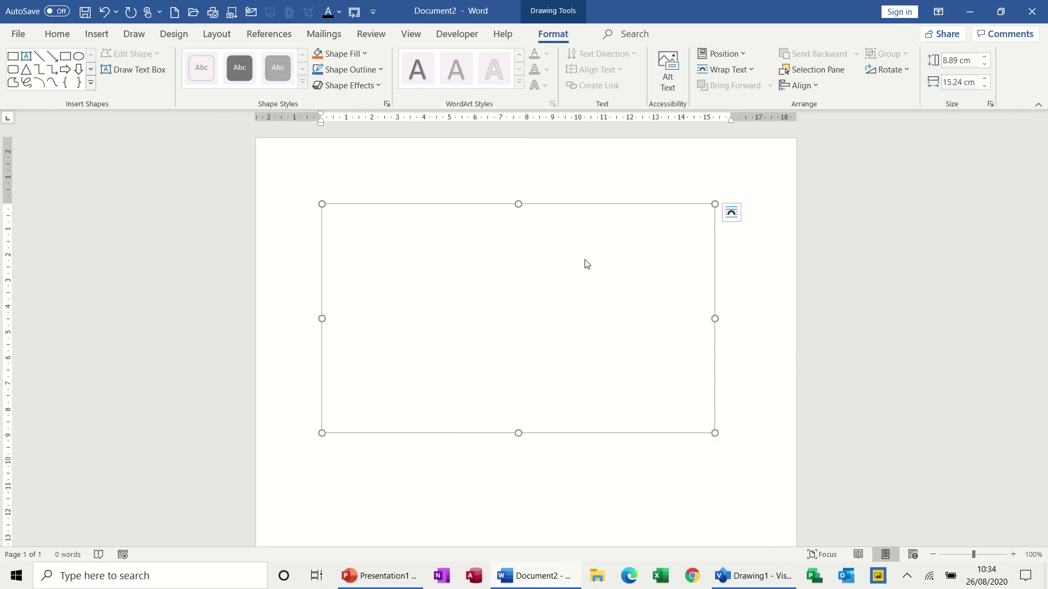
key(Delete)
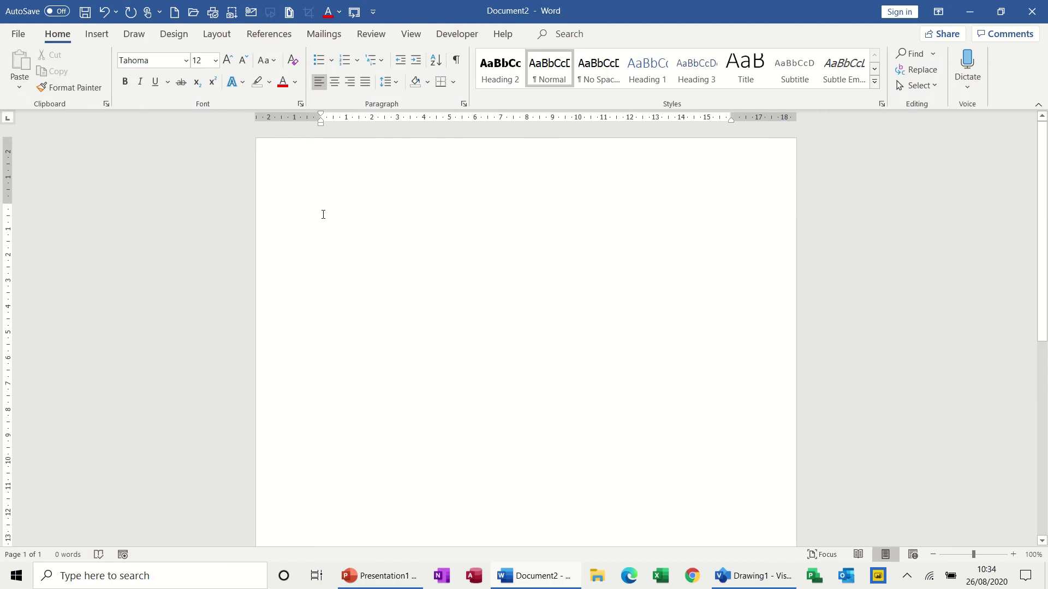
click(109, 39)
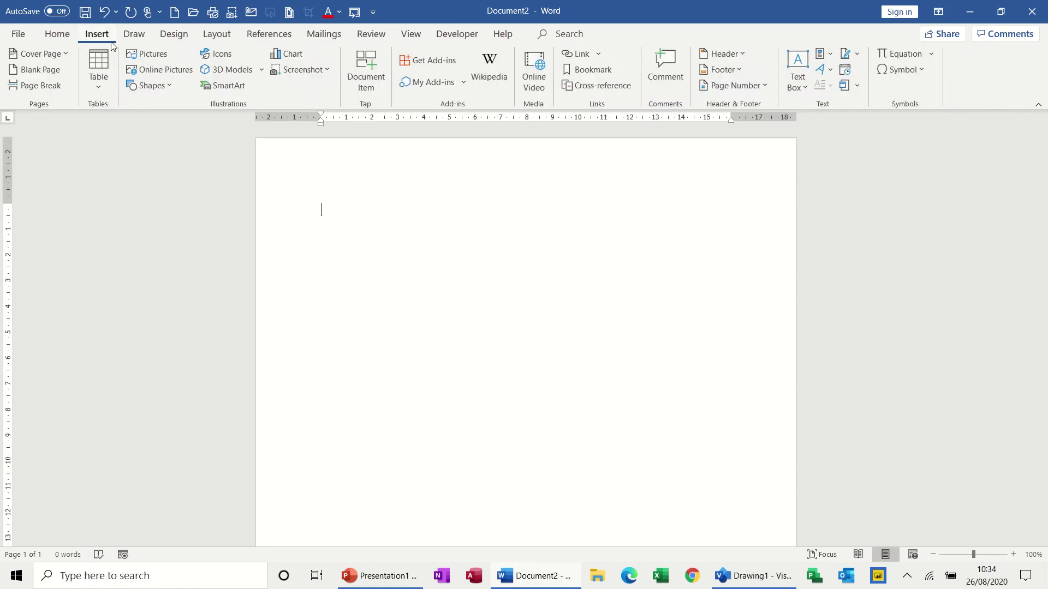
Step: Embed a new Microsoft Visio Drawing object via Insert > Object, Create New
click(857, 89)
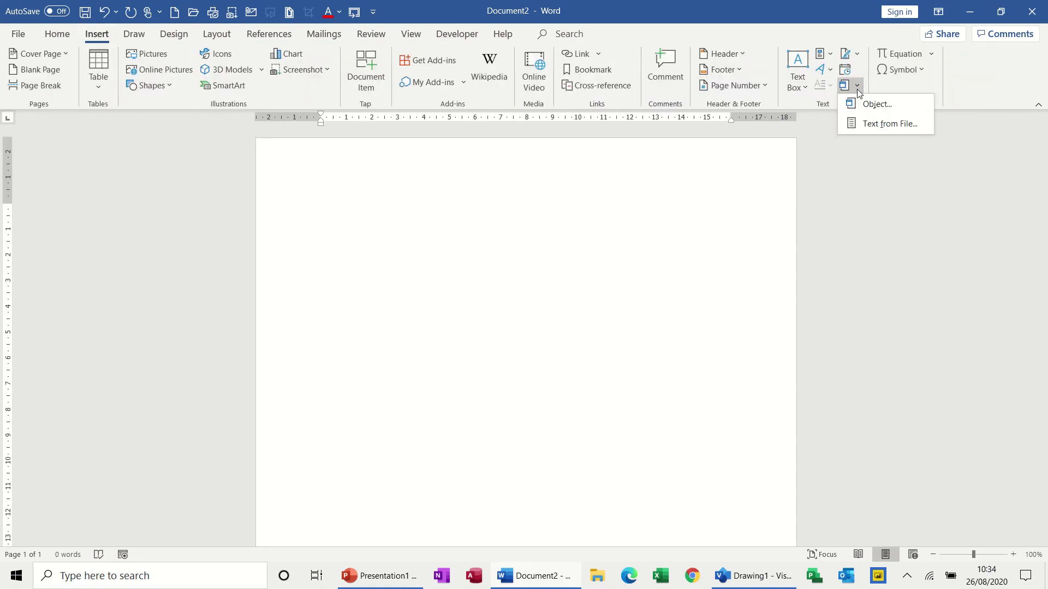
click(867, 103)
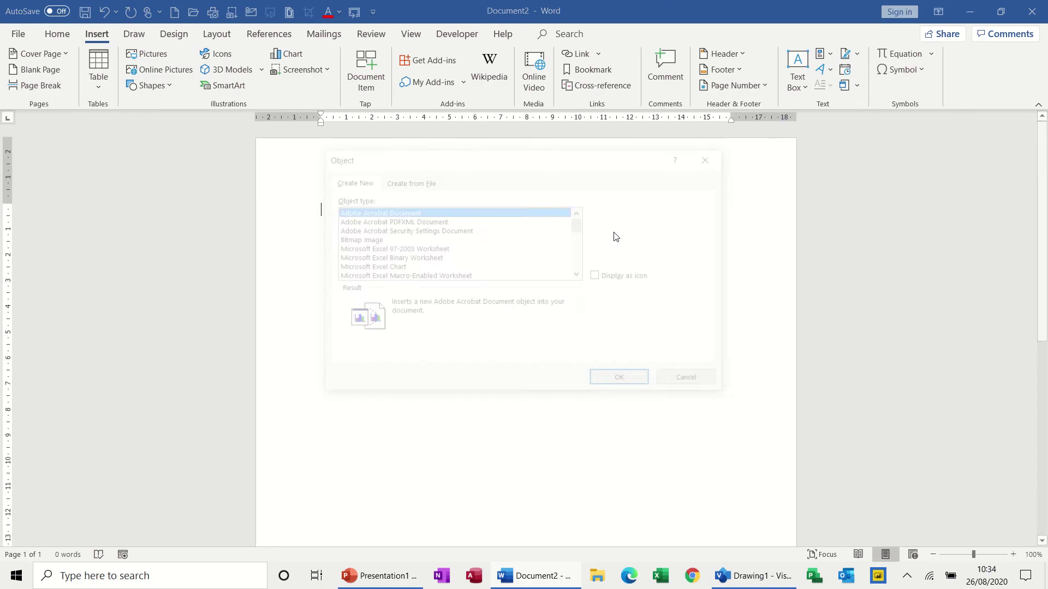
click(422, 182)
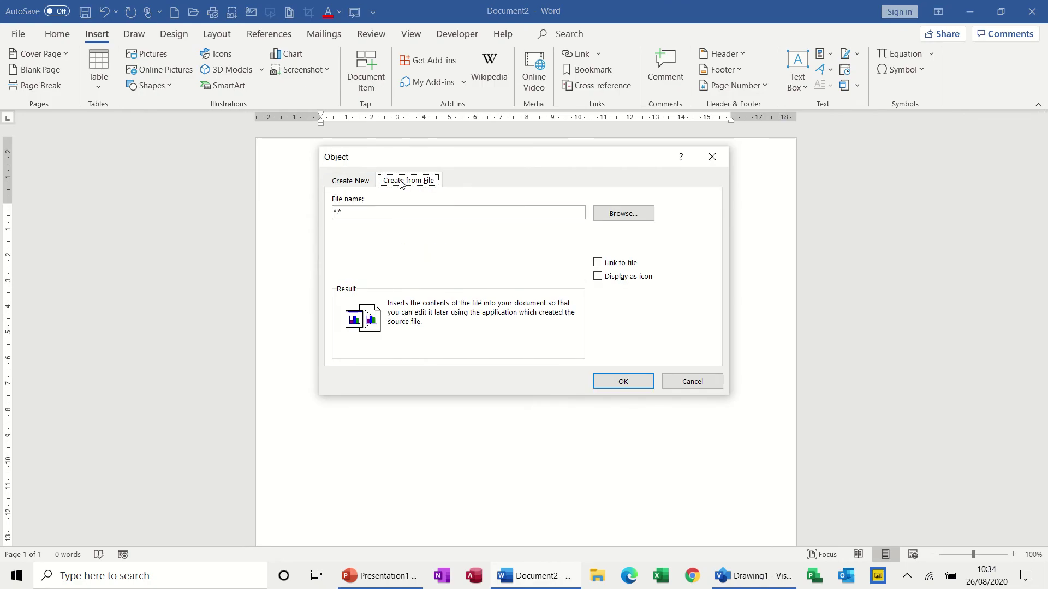
click(368, 185)
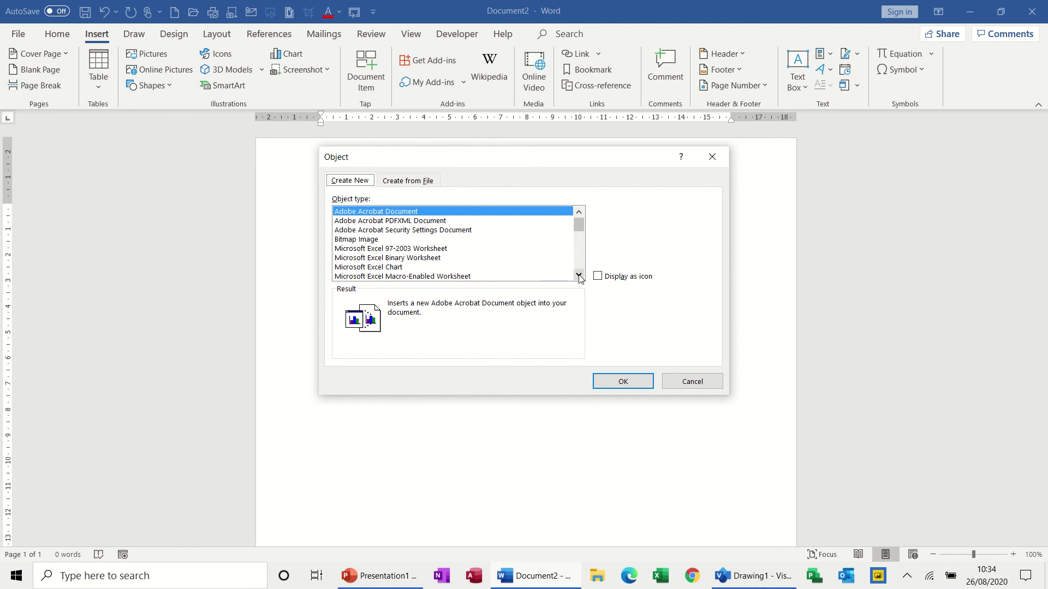
scroll(580, 278, down, 4)
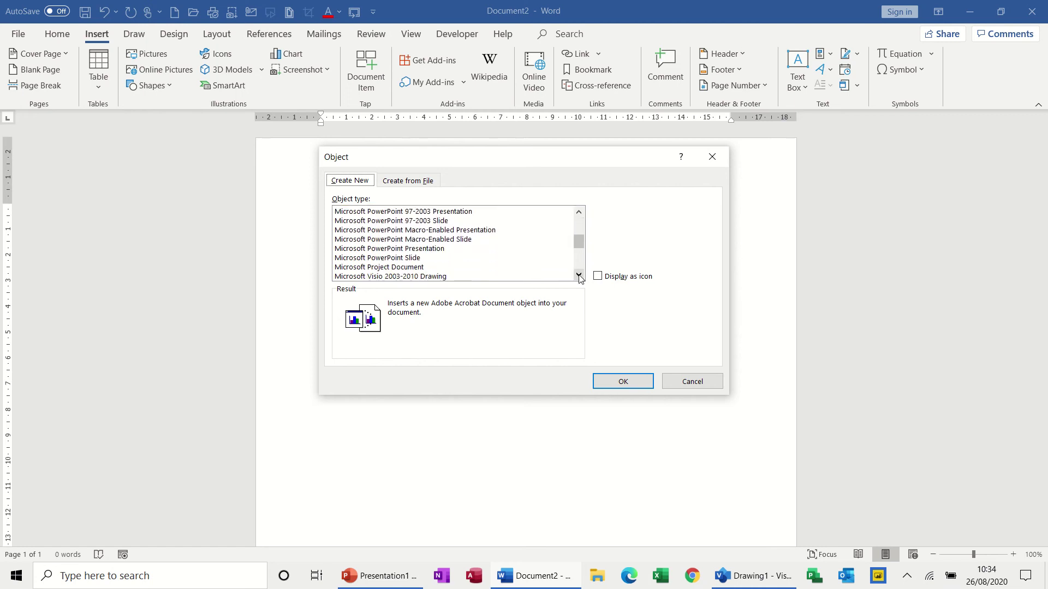
scroll(580, 279, down, 1)
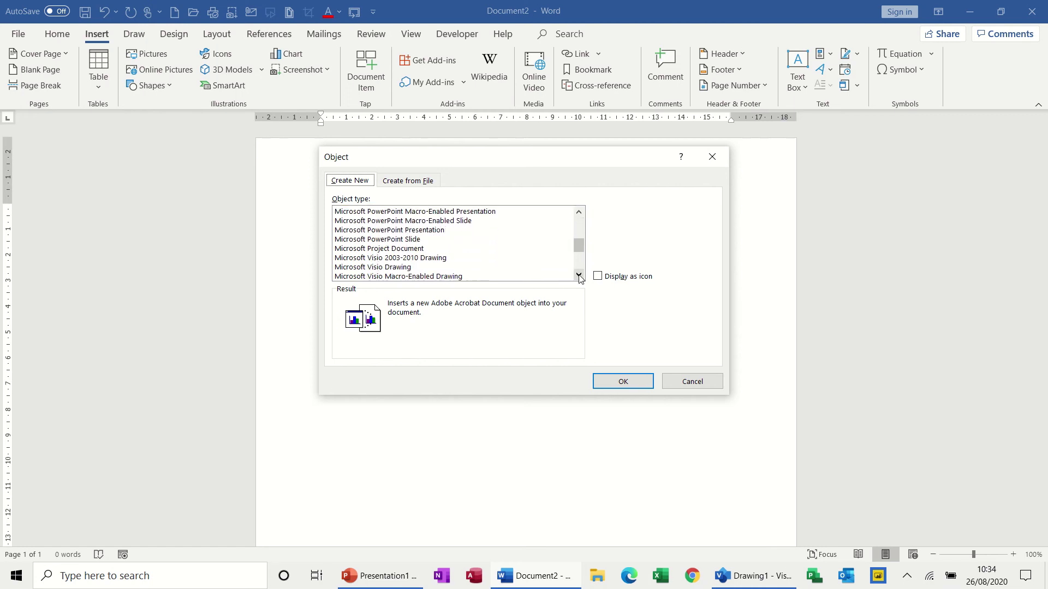
click(369, 268)
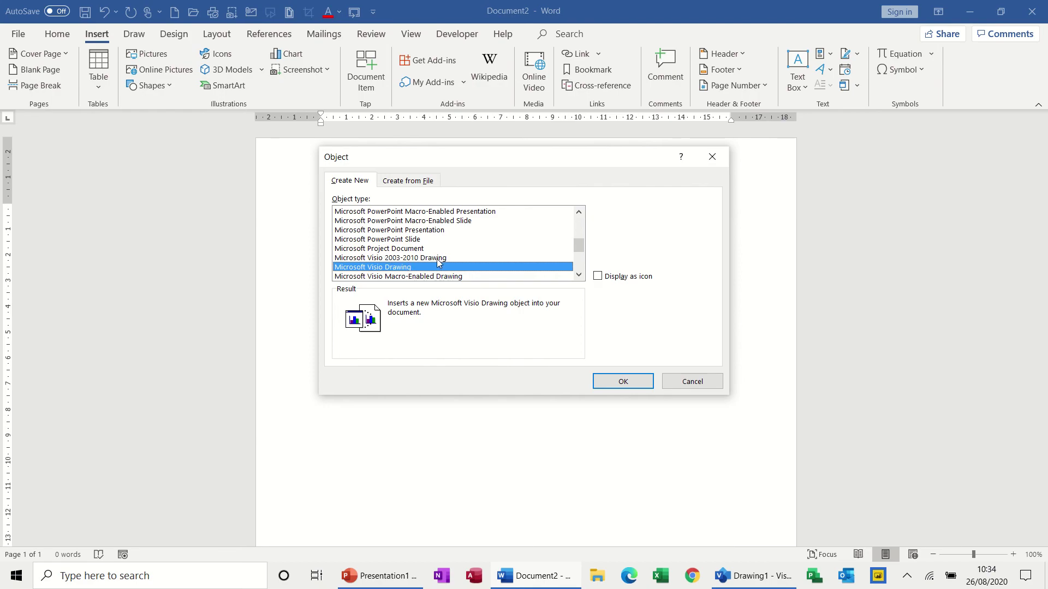
click(620, 384)
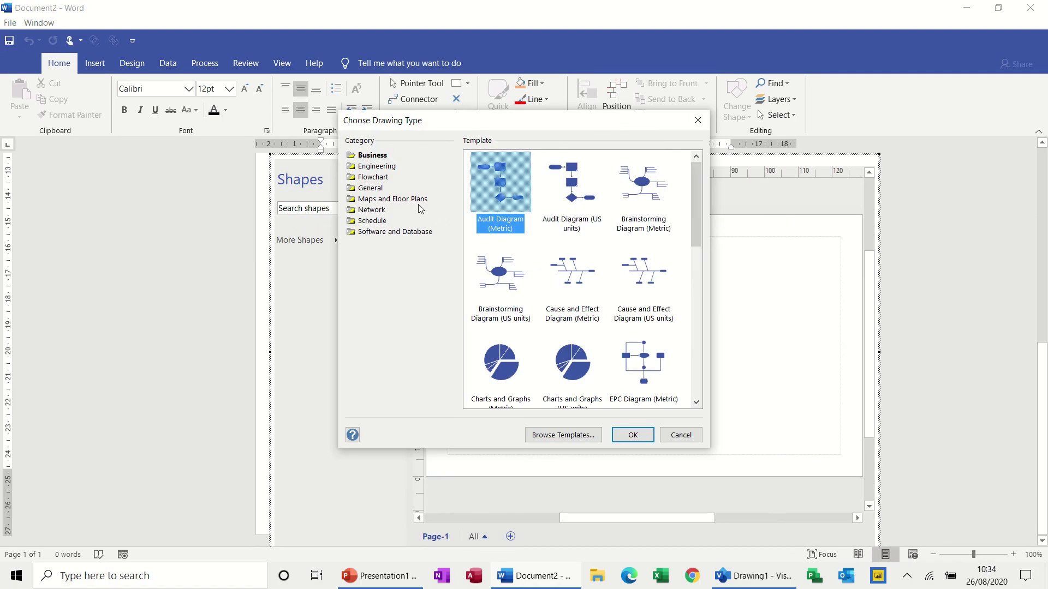
Step: Start the embedded drawing from the Basic Flowchart (Metric) template in the Flowchart category
click(375, 178)
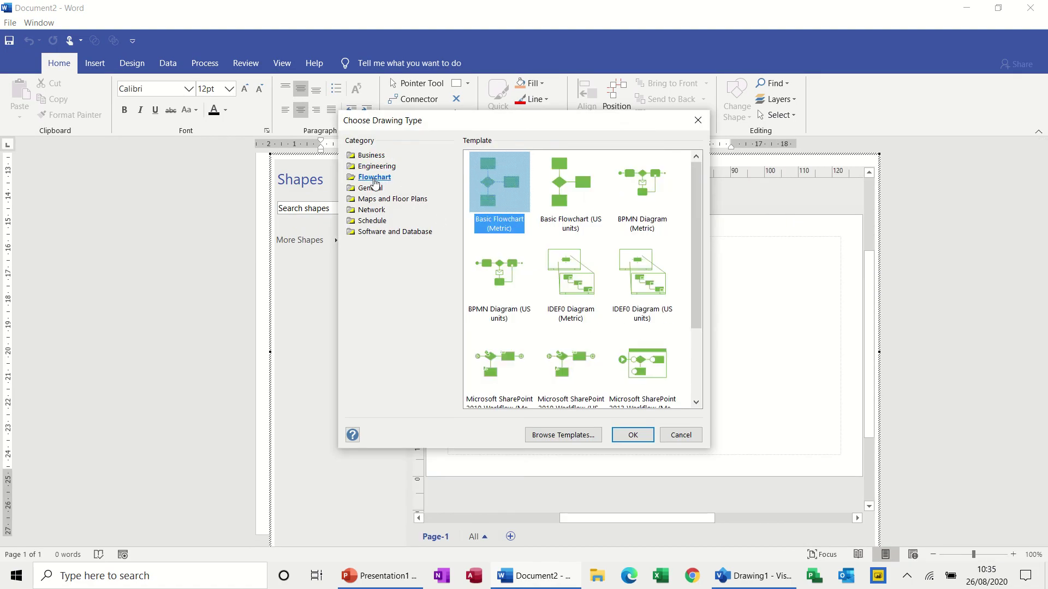
double_click(494, 180)
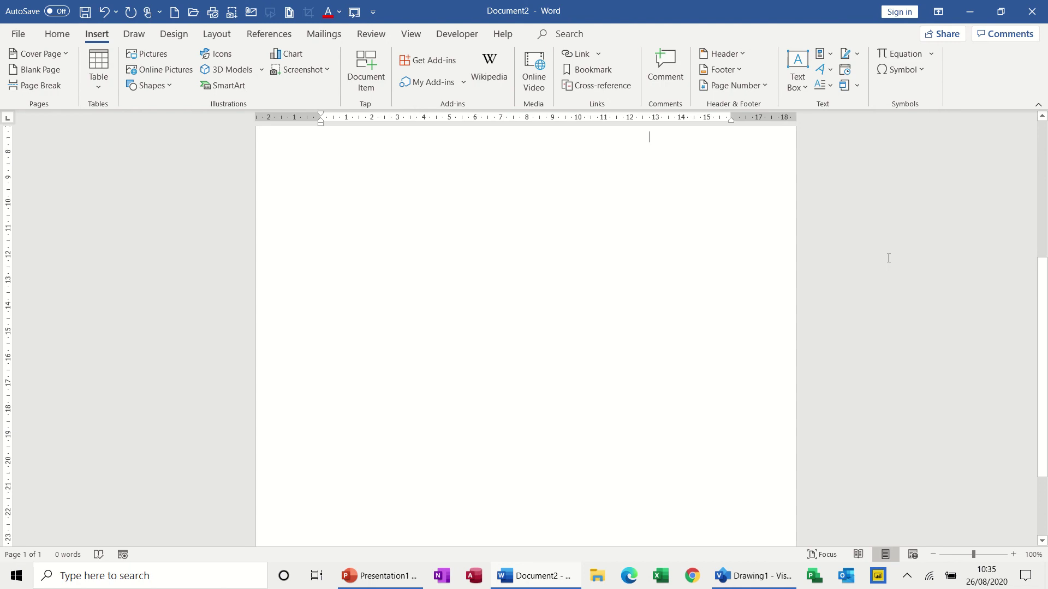
Step: Cancel the separate Visio window's Save As and return to Document2 in Word
drag(1045, 320, 1046, 187)
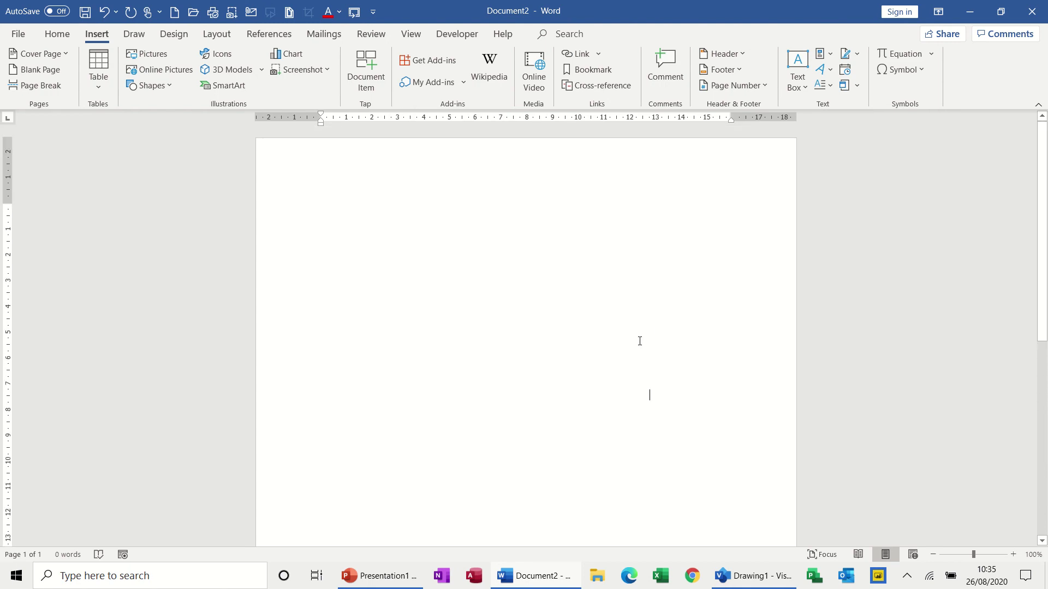
click(717, 574)
click(463, 329)
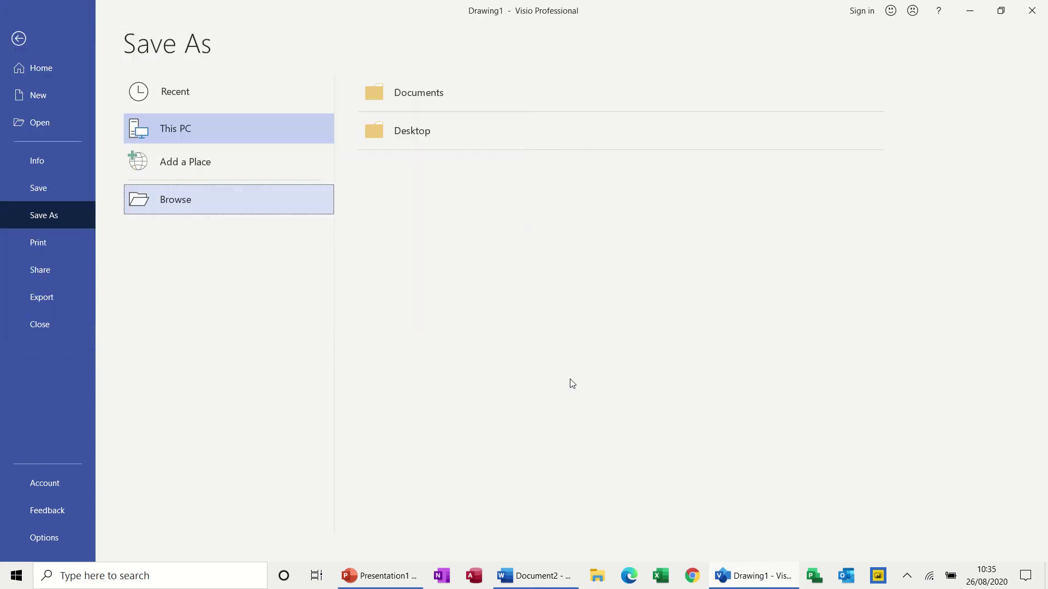
mouse_move(764, 581)
click(764, 577)
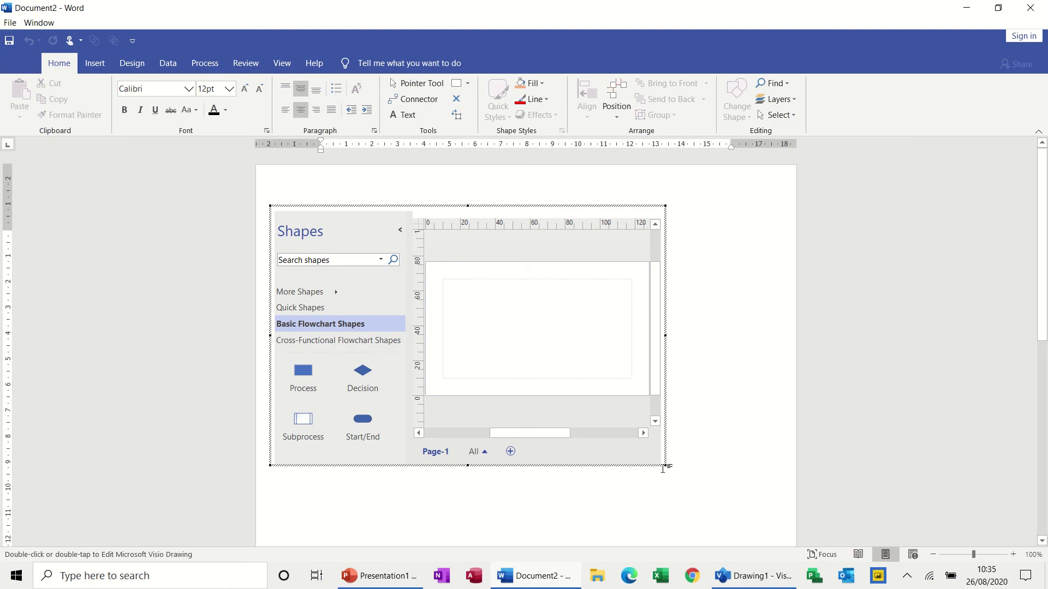
Step: Enlarge the embedded Visio drawing and place a Process shape near the top of Page-1
drag(665, 465, 727, 519)
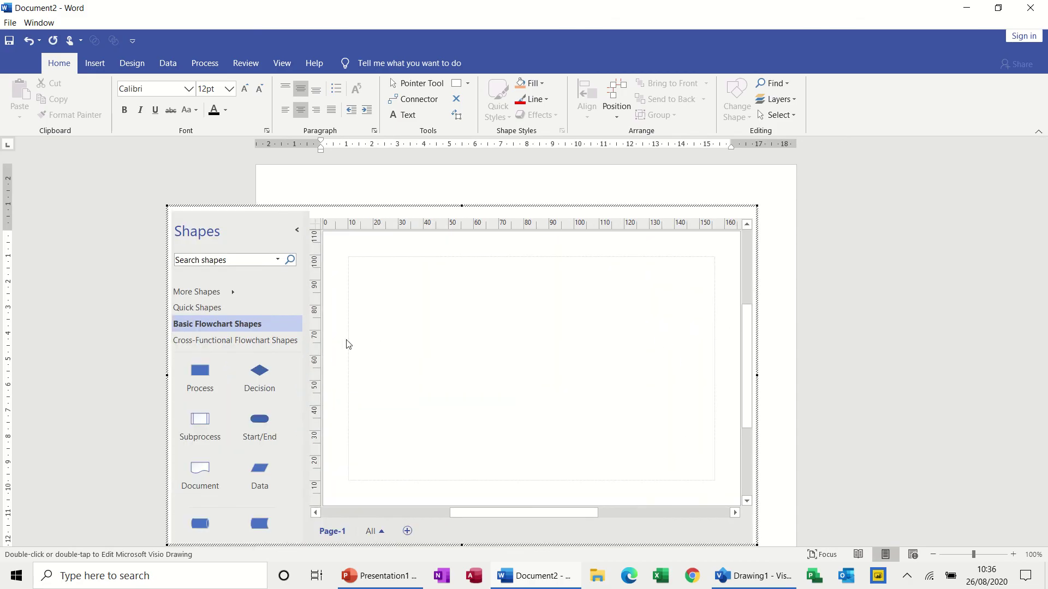
drag(223, 367, 518, 292)
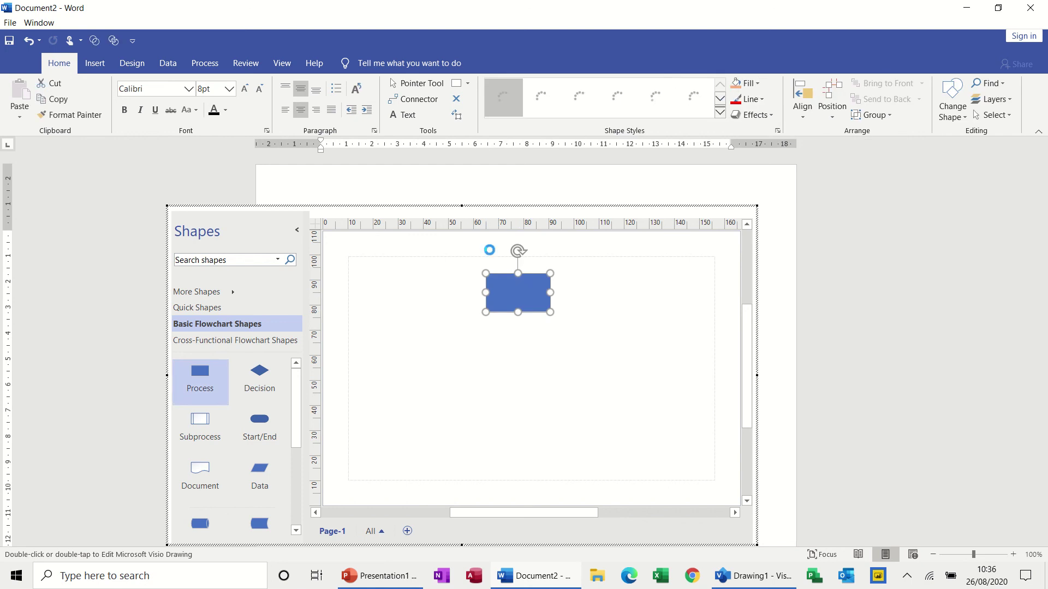
Step: Add a connected Decision diamond below the top box and a process box to its right
click(418, 100)
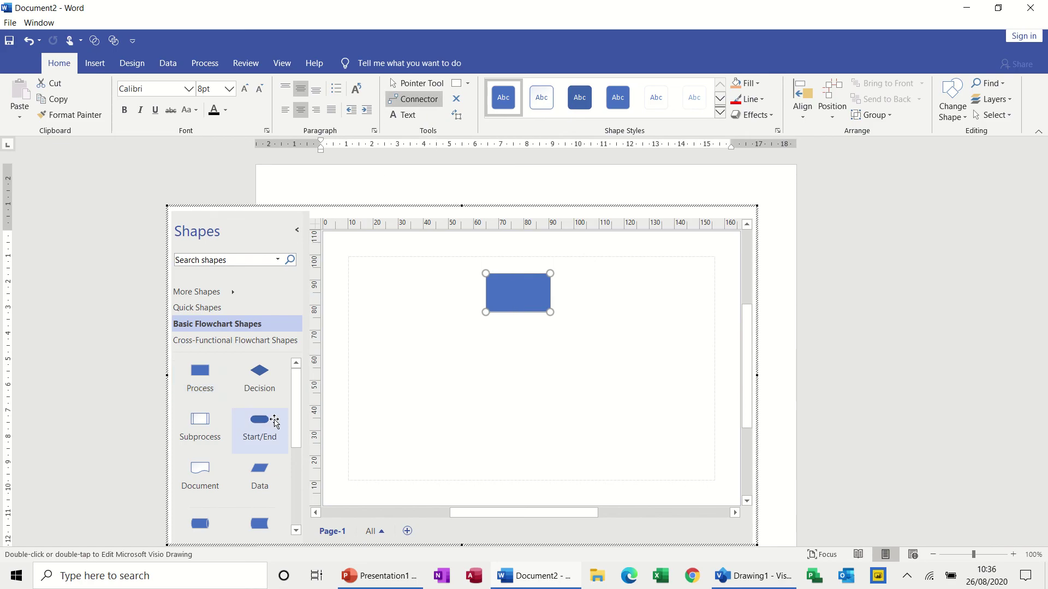
drag(262, 384, 516, 358)
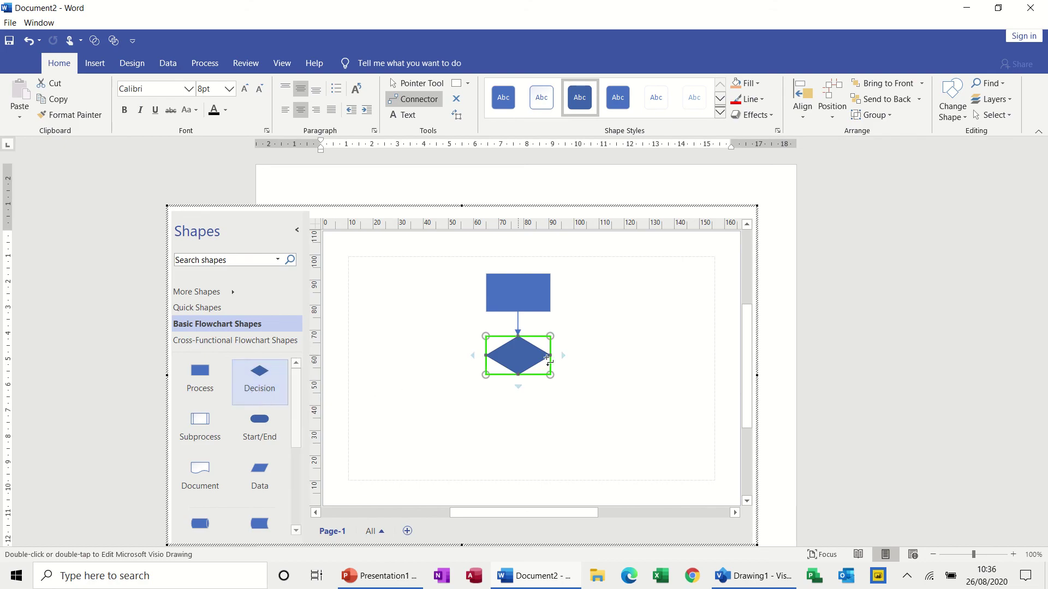
mouse_move(562, 355)
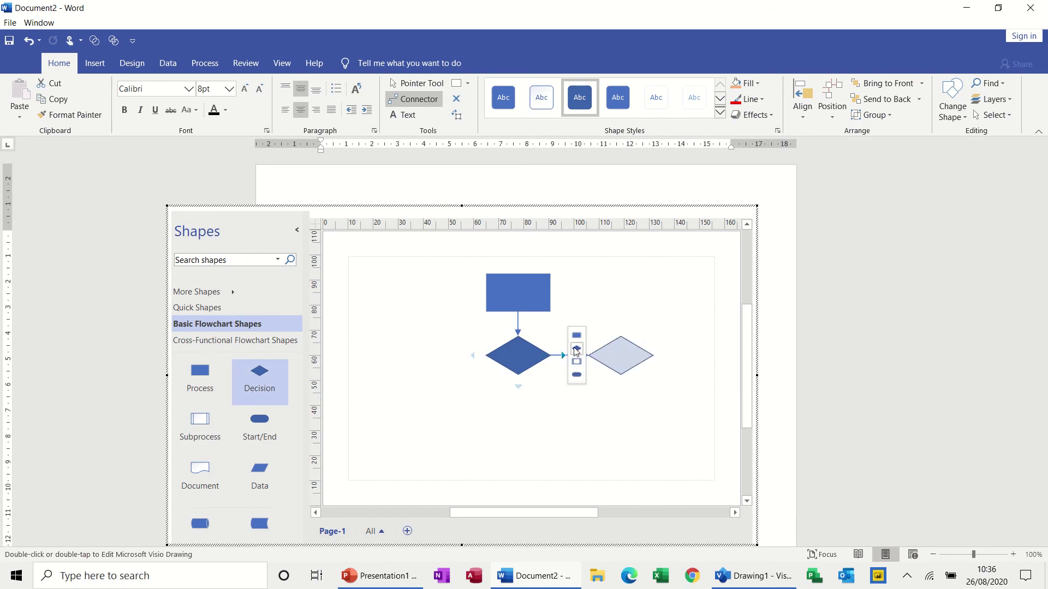
click(576, 335)
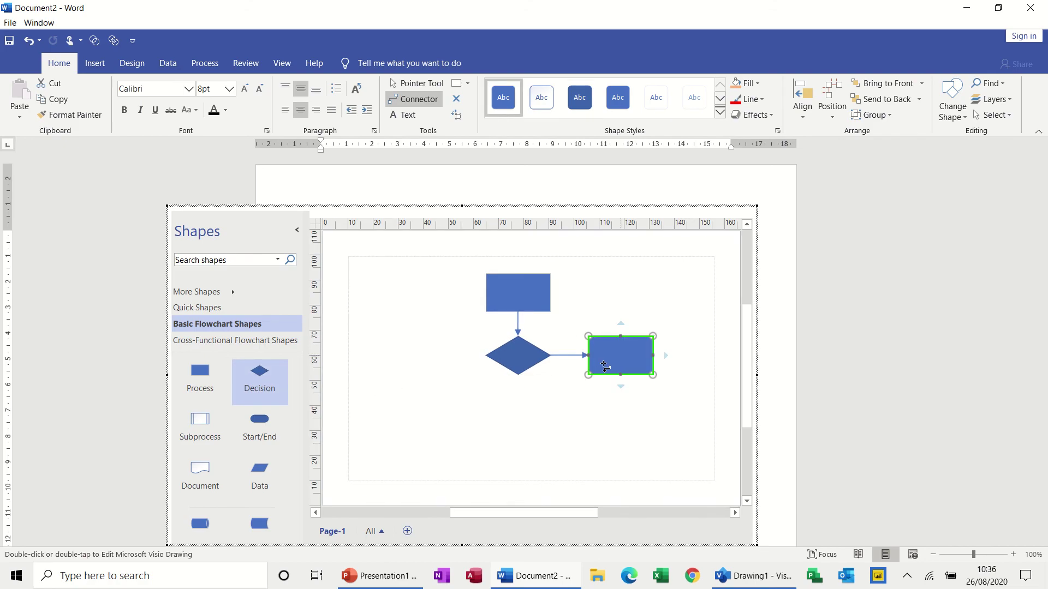
Step: Add a connected diamond below the right box, a process box left of it, and another below
mouse_move(621, 386)
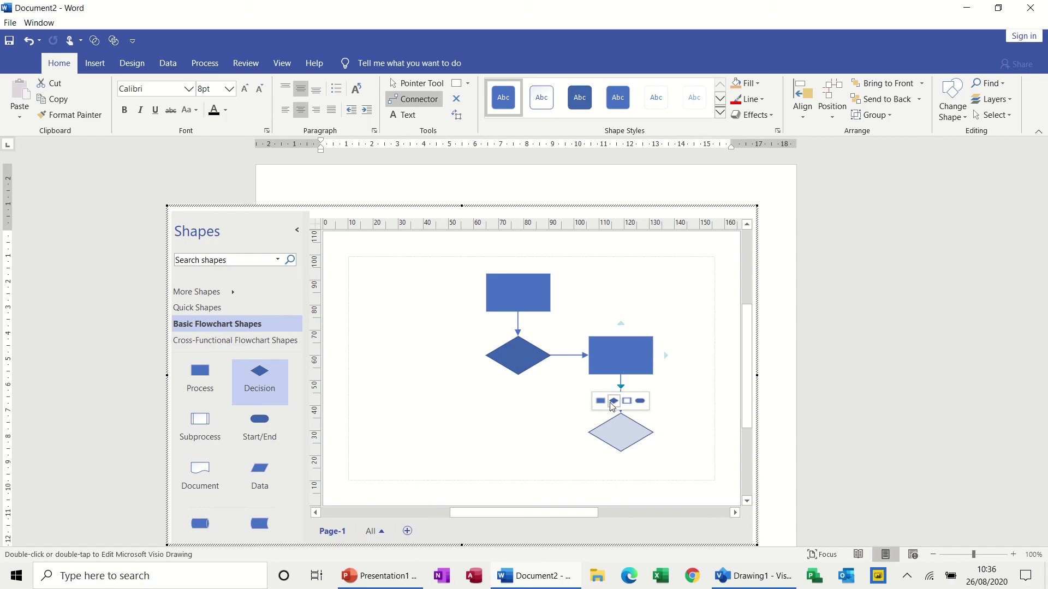
click(615, 402)
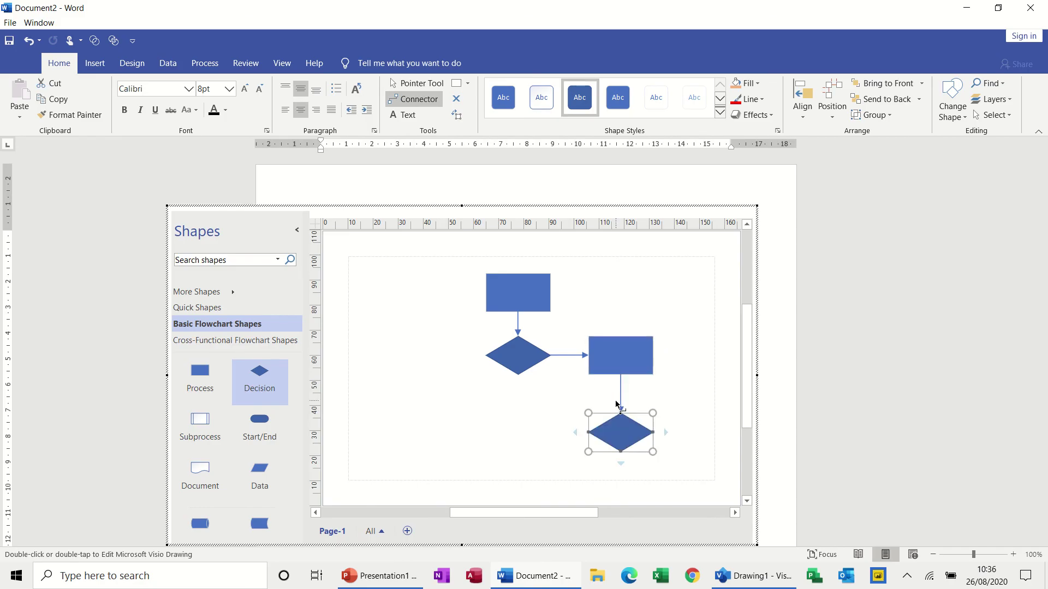
mouse_move(577, 434)
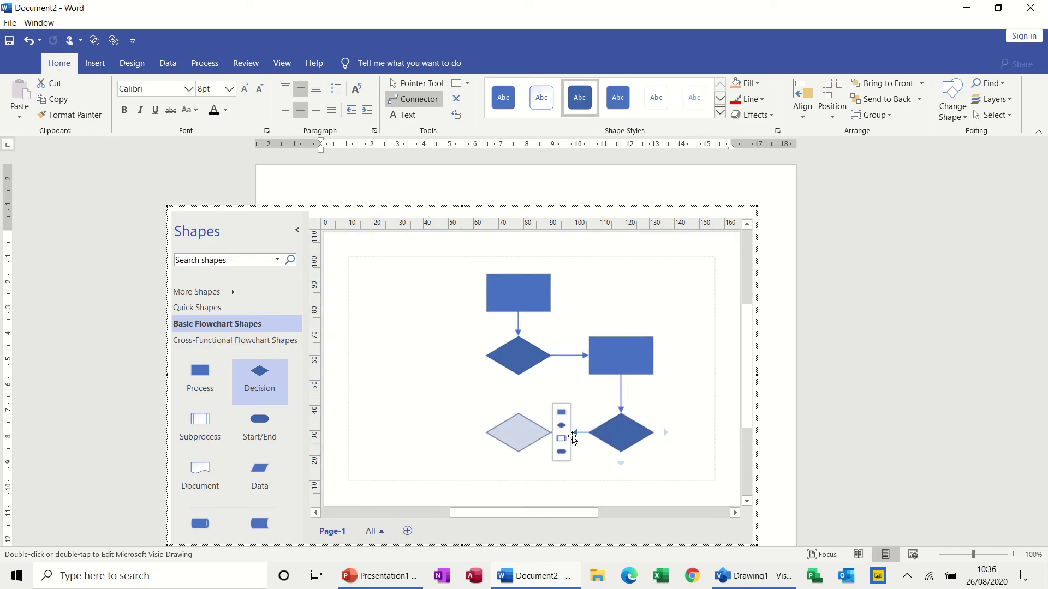
click(560, 413)
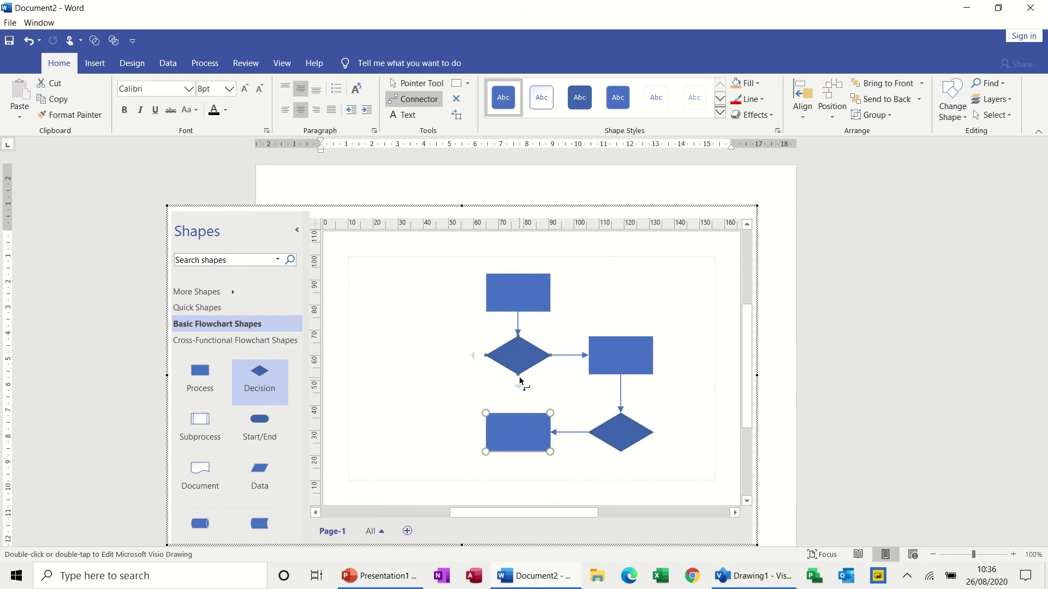
mouse_move(519, 463)
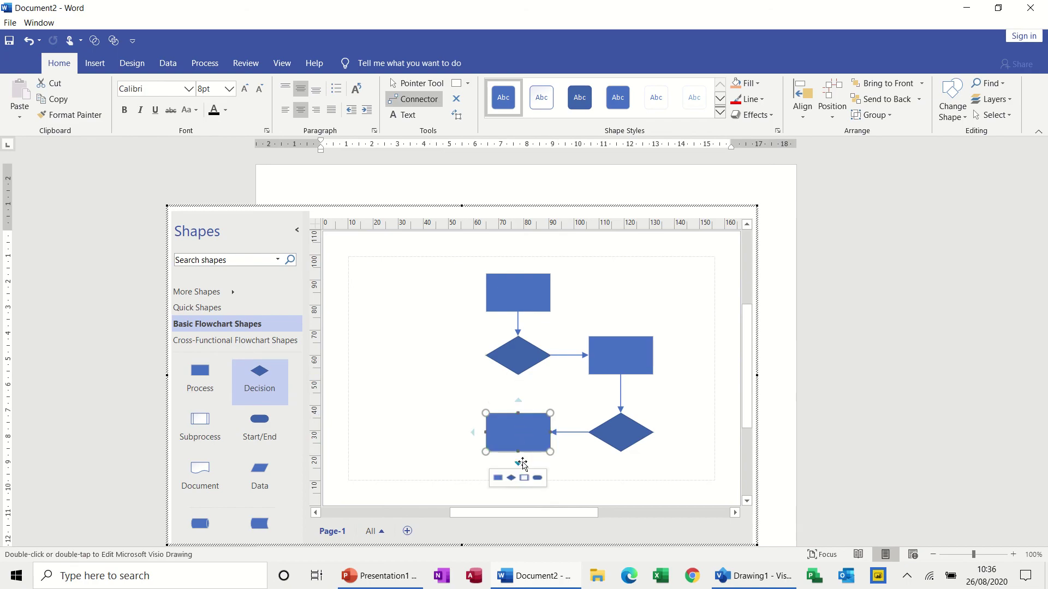
click(498, 478)
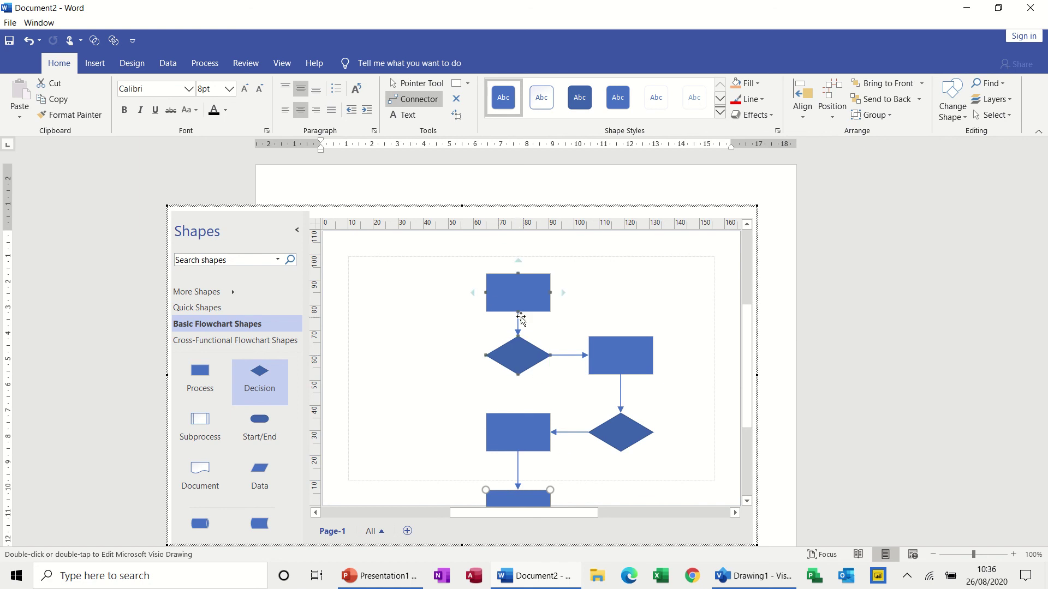
click(416, 85)
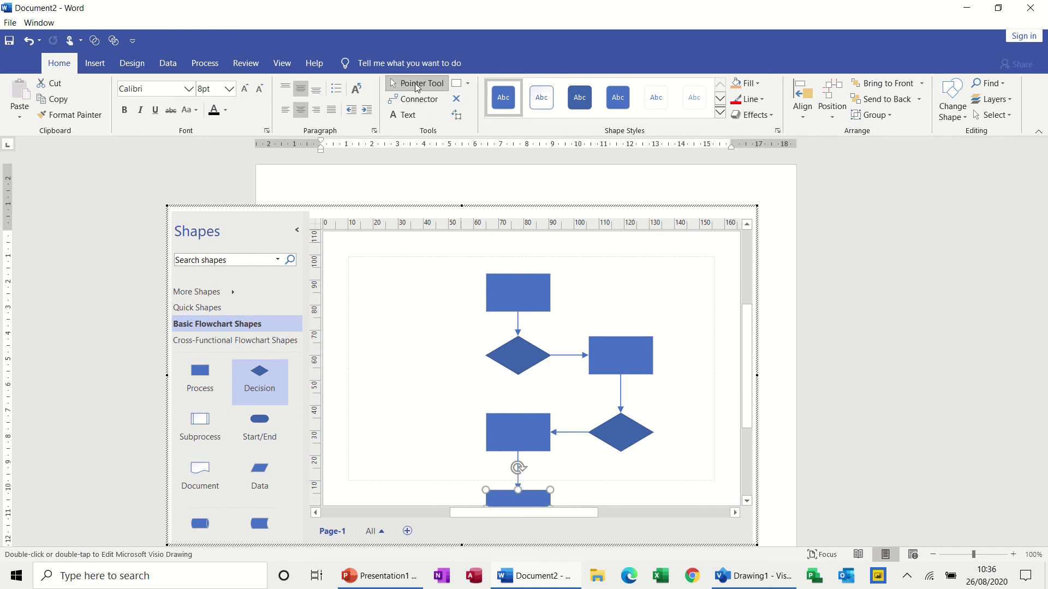
Step: Label the top box 'Step 1', the first diamond 'Yes/ No' and the right box 'Step 2'
click(514, 292)
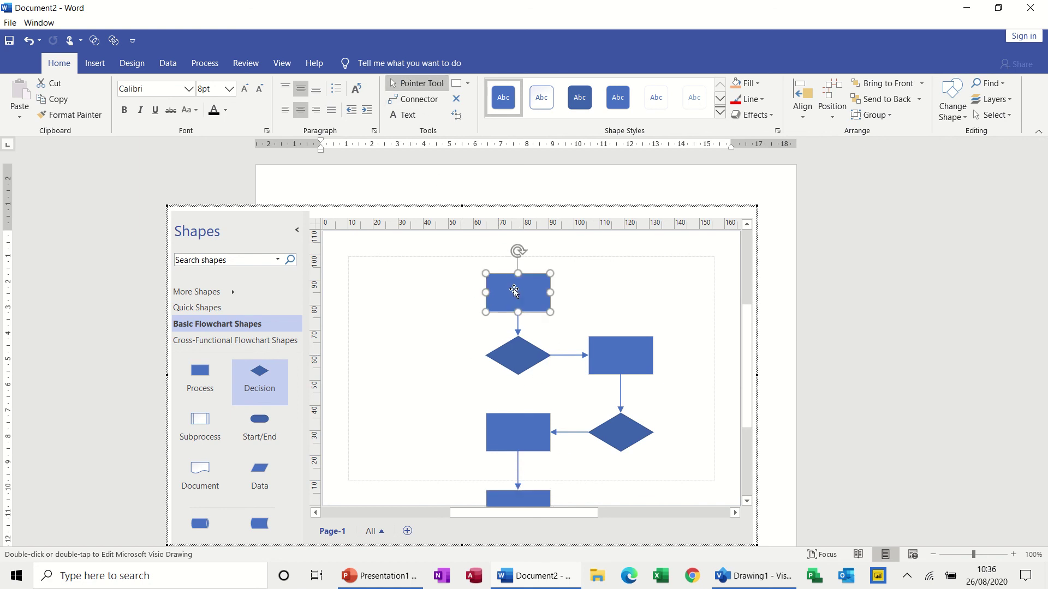
double_click(514, 292)
text(Step 1)
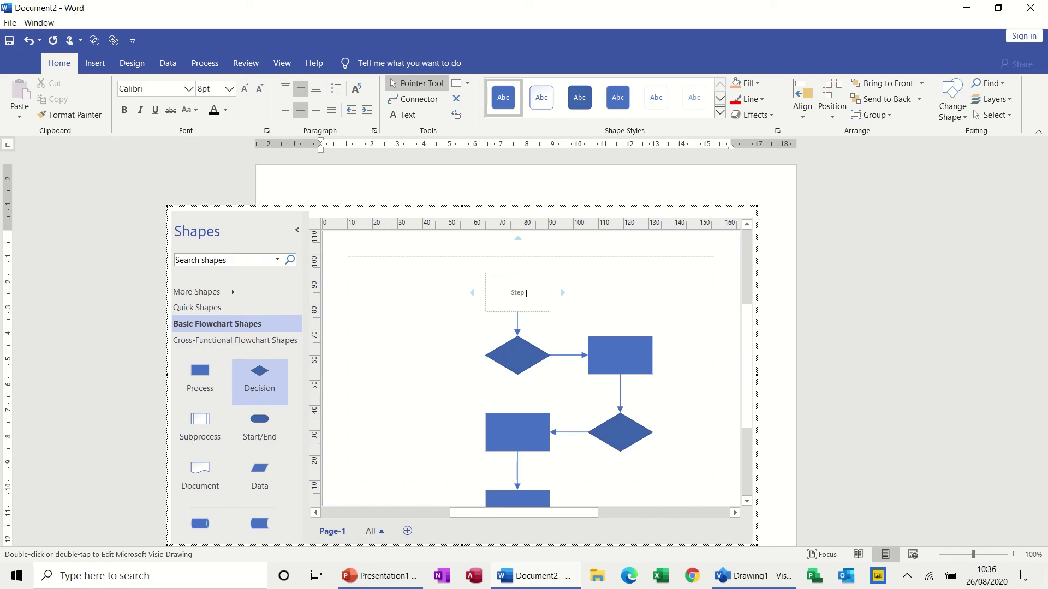
click(517, 353)
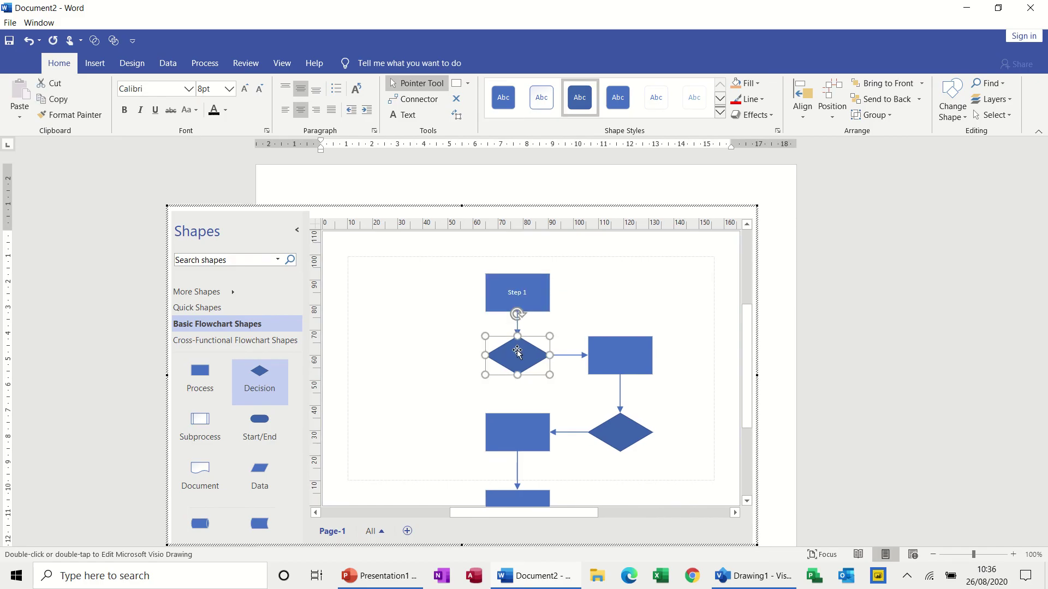
double_click(517, 353)
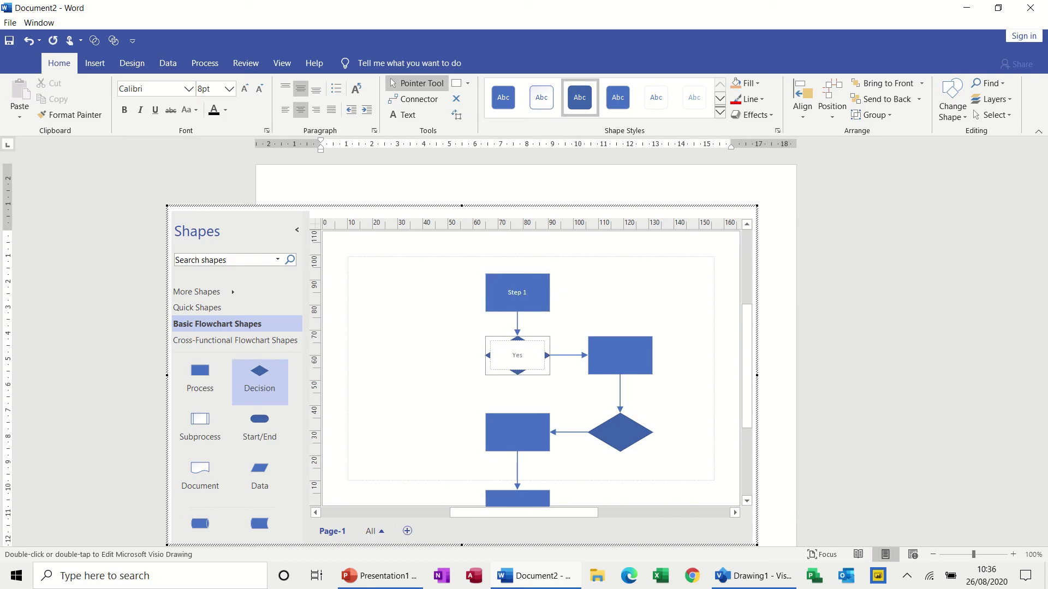
text(Yes/ No)
click(600, 353)
double_click(600, 353)
text(Step 2)
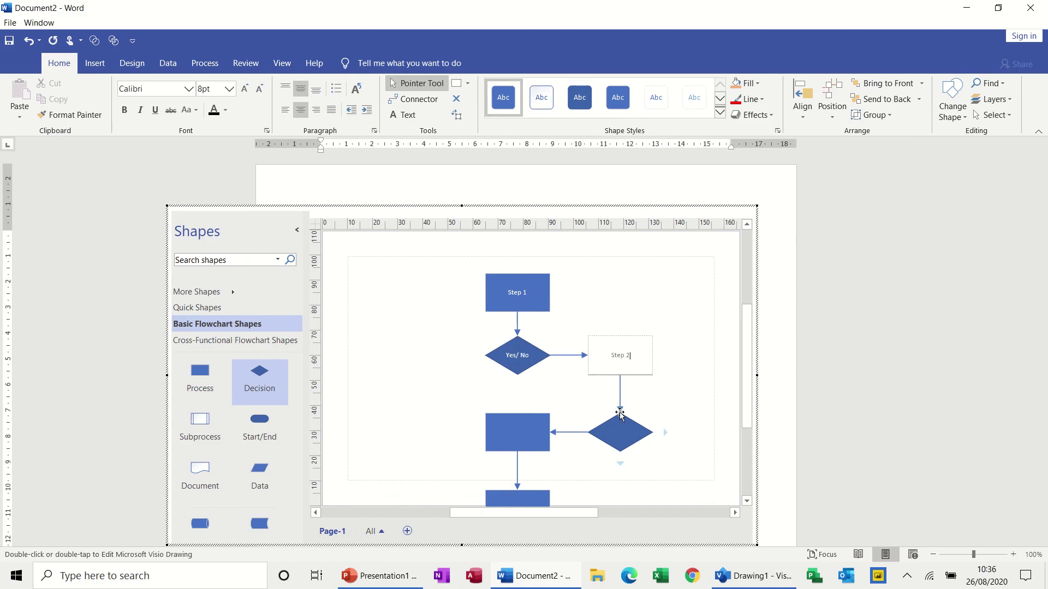
Step: Label the lower diamond 'Yes No' and the lower-left box 'Step 3'
click(622, 435)
double_click(624, 435)
text(Yes)
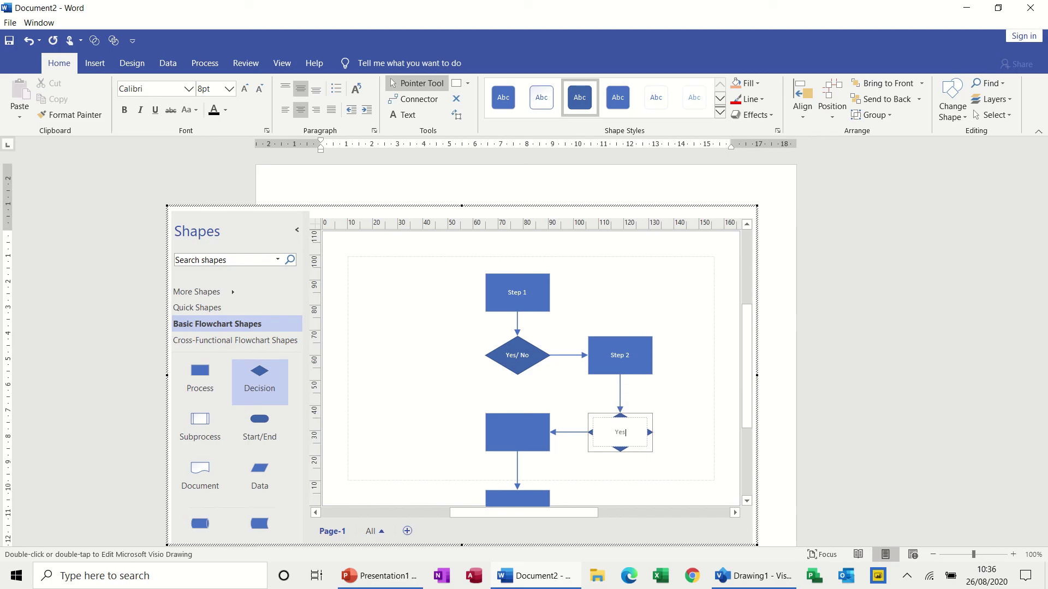
text( No)
click(520, 440)
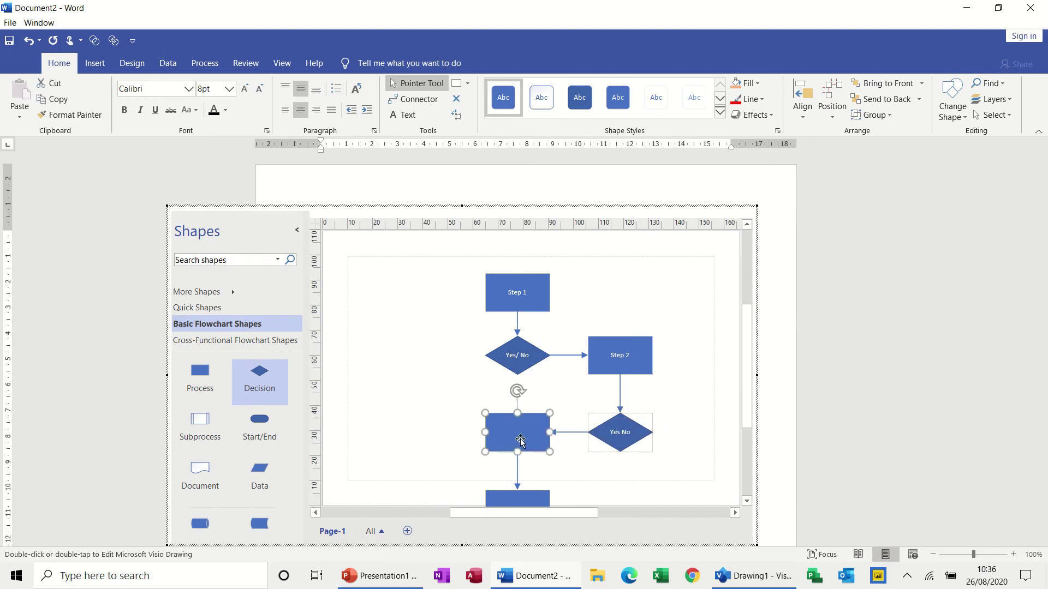
double_click(520, 439)
text(Step )
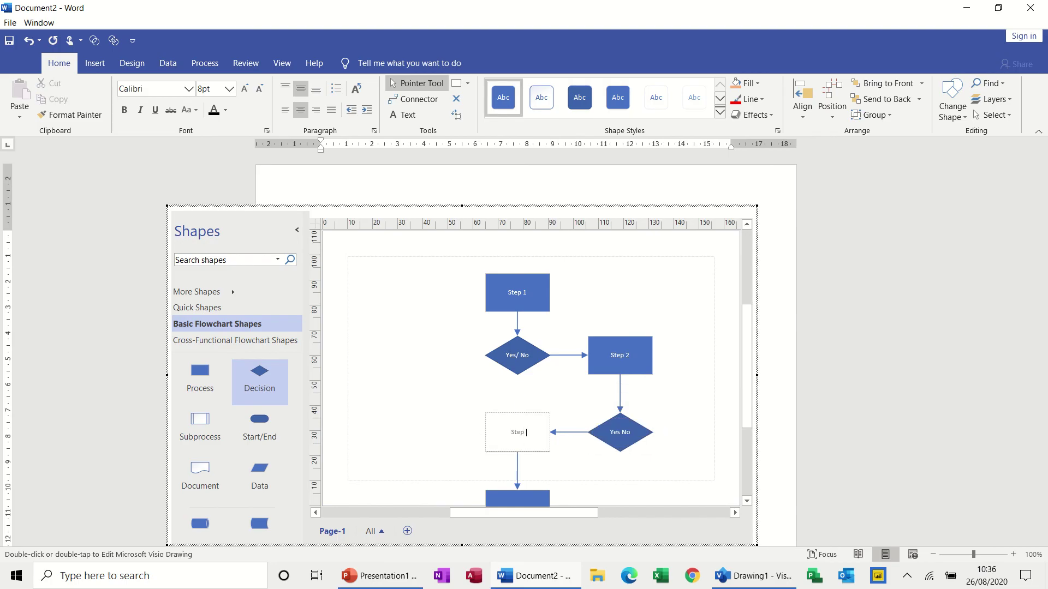
text(3)
Step: Label the bottom box 'Step 4'
drag(745, 398, 746, 422)
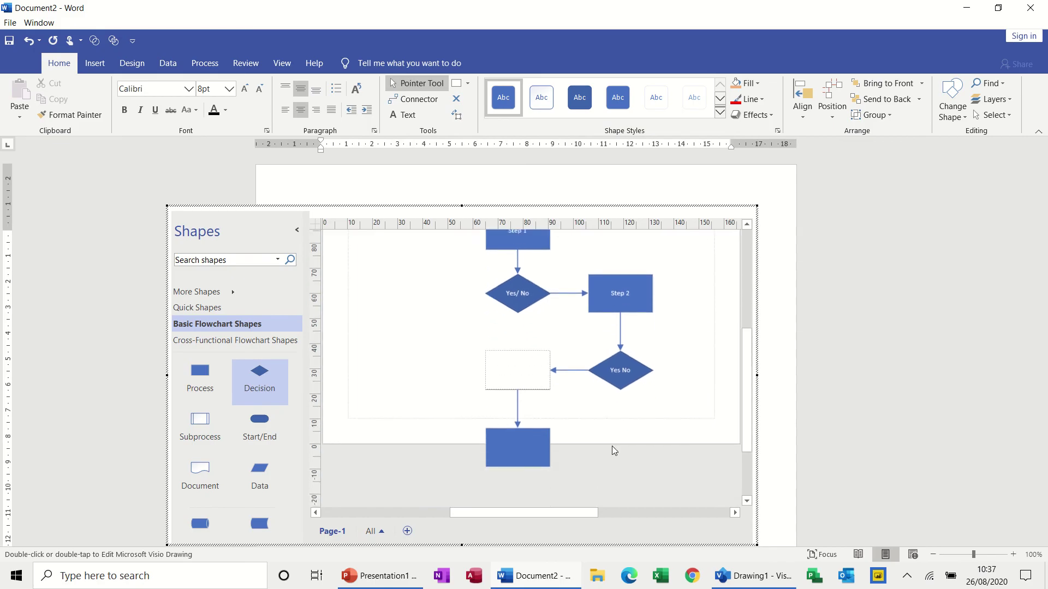
click(521, 444)
text(Step 4)
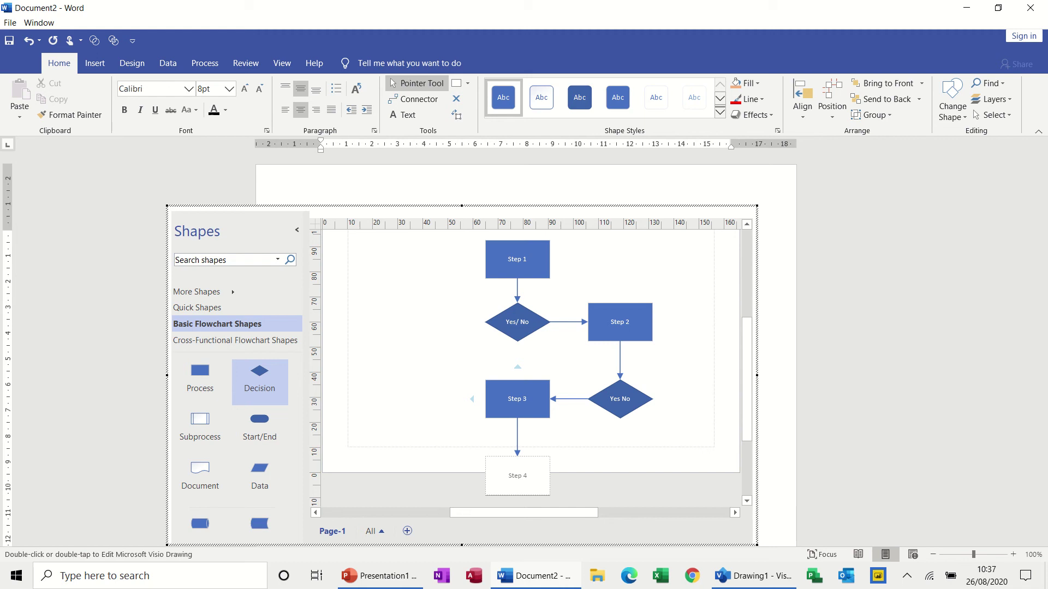
Step: Leave the drawing, then make its frame taller and narrower on the page
click(658, 176)
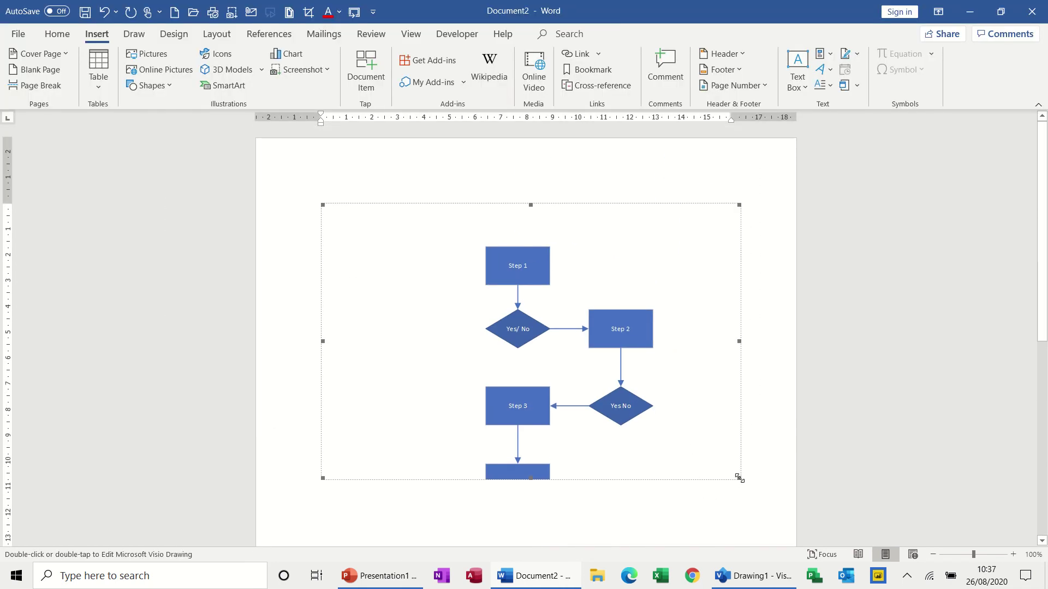
drag(740, 478, 741, 514)
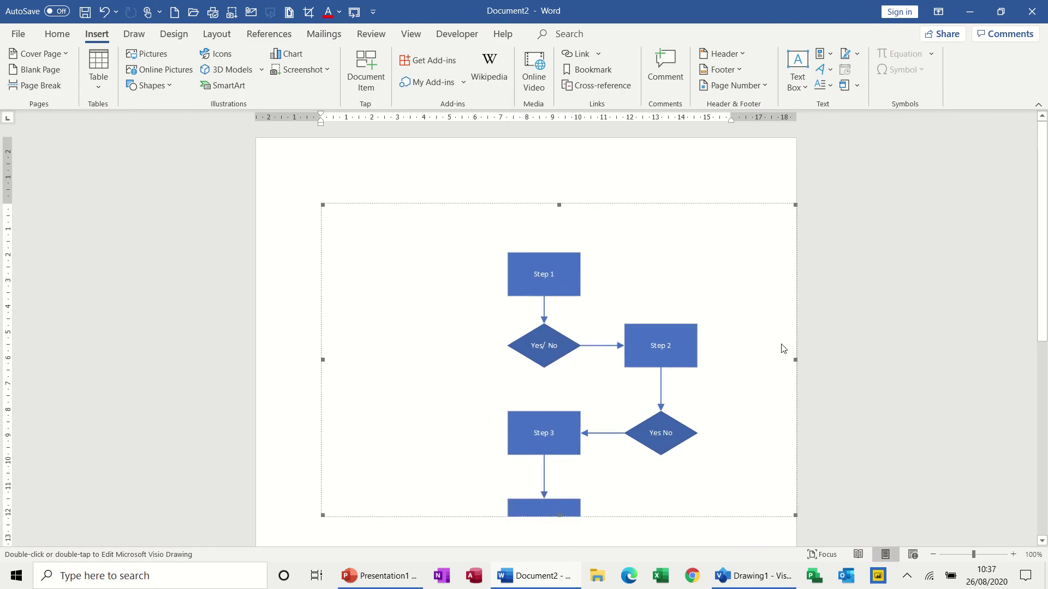
drag(796, 358, 760, 360)
Step: Move Step 3, Step 4 and the Yes No diamond upward to tighten the flowchart
double_click(415, 315)
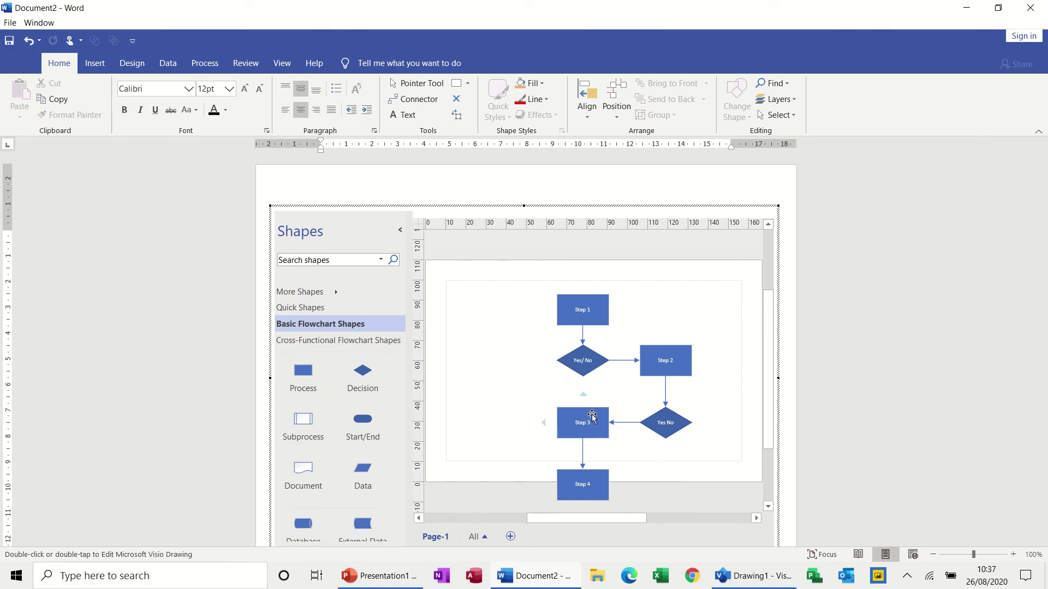
drag(592, 416, 592, 404)
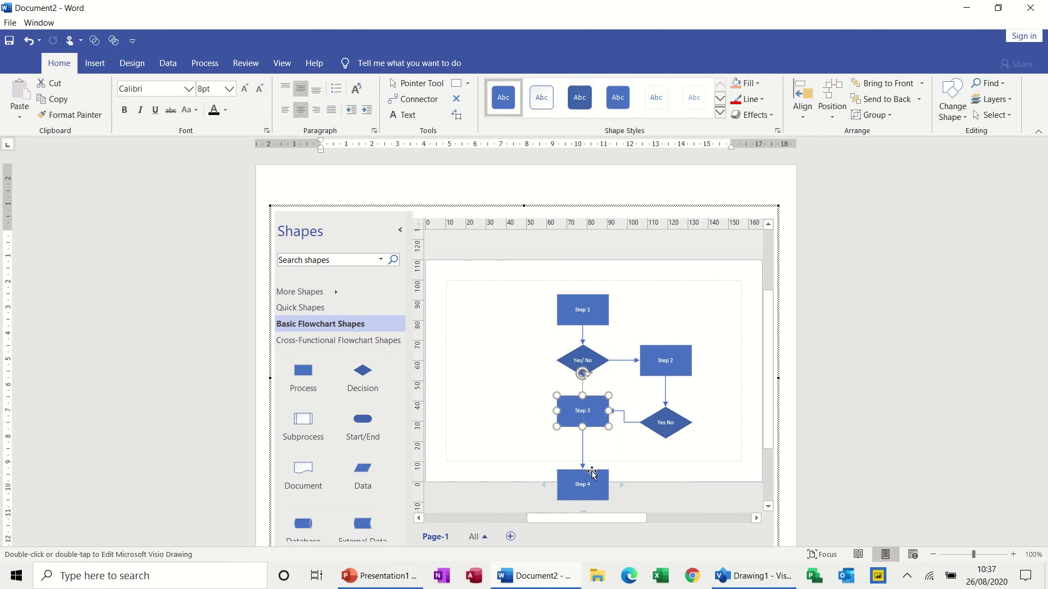
drag(592, 474, 601, 399)
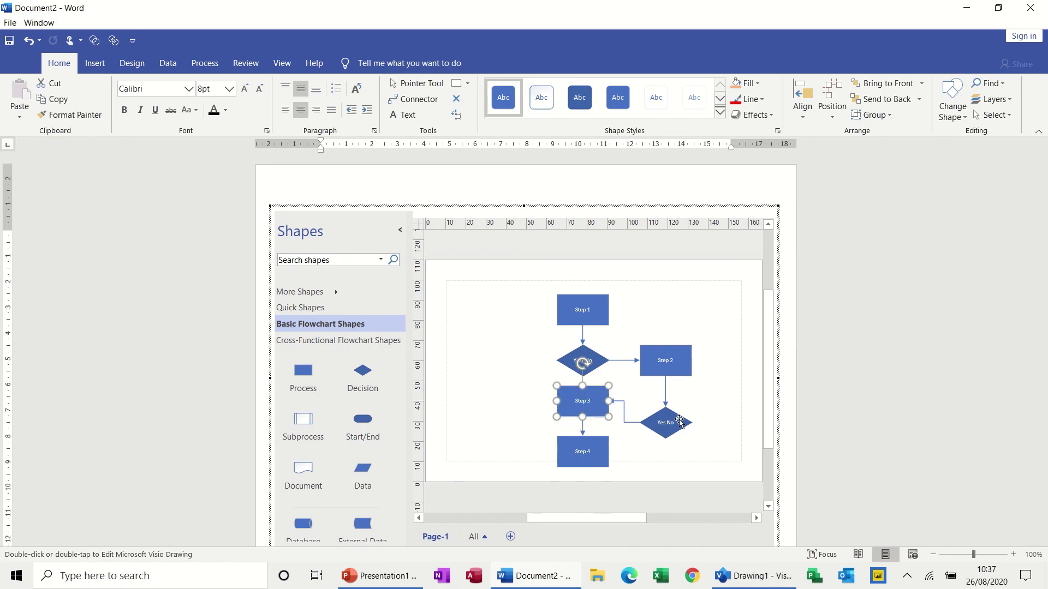
drag(679, 419, 679, 401)
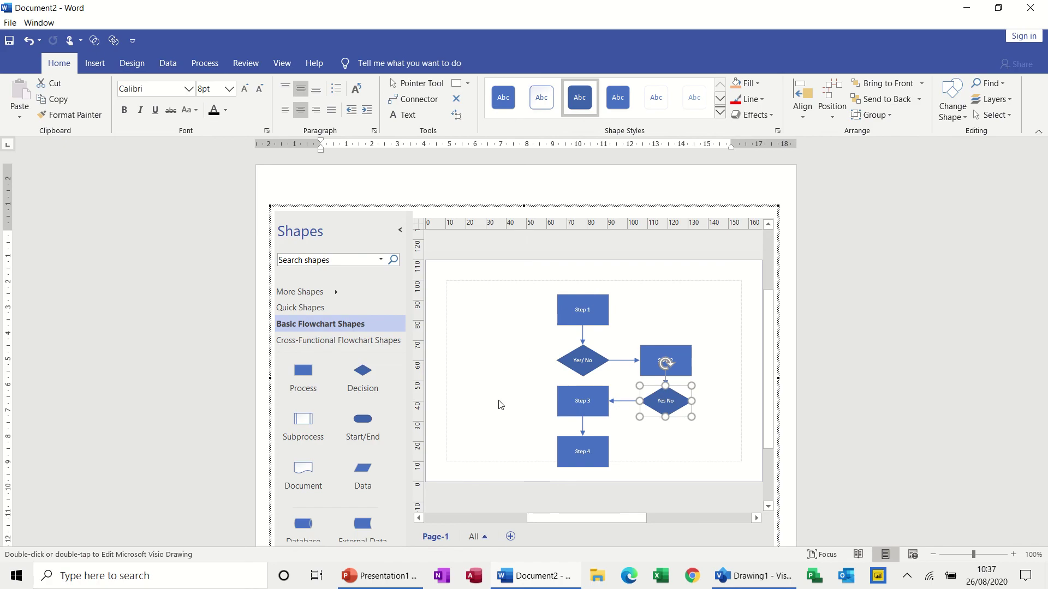
Step: Exit flowchart editing and select the finished embedded drawing on the page
click(779, 189)
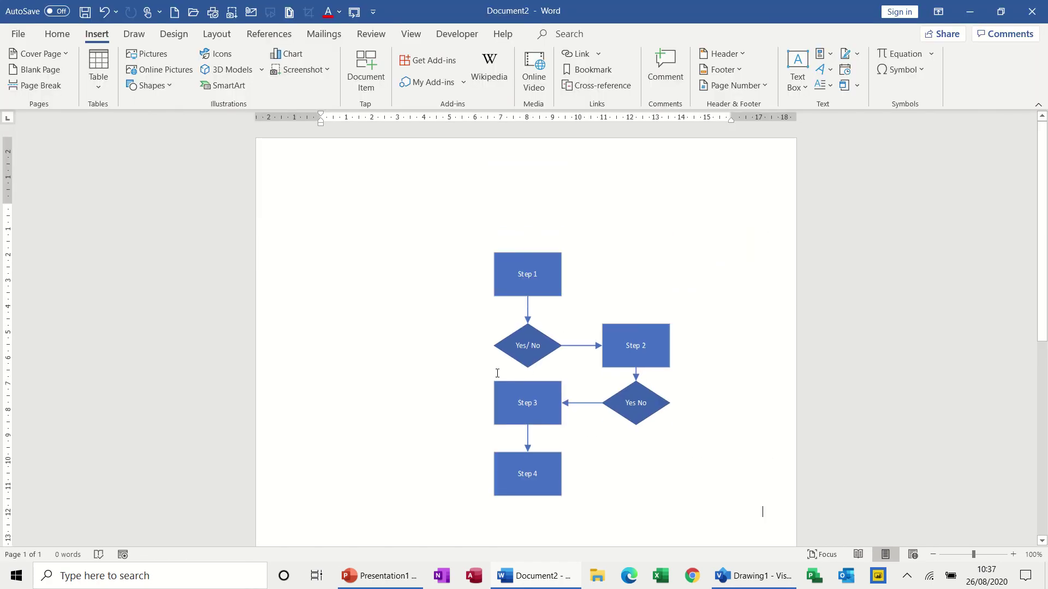
click(513, 332)
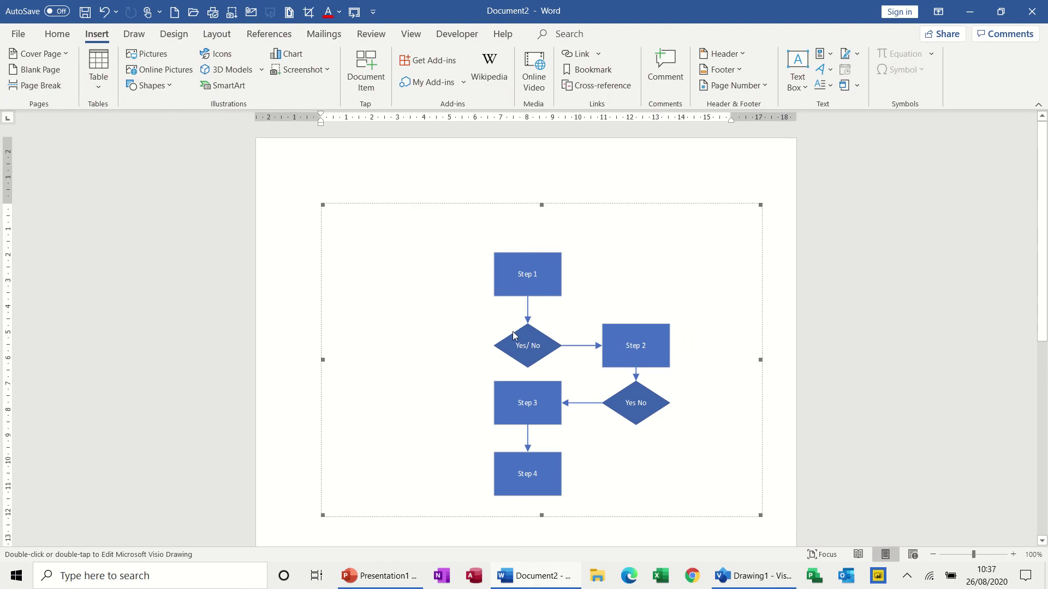